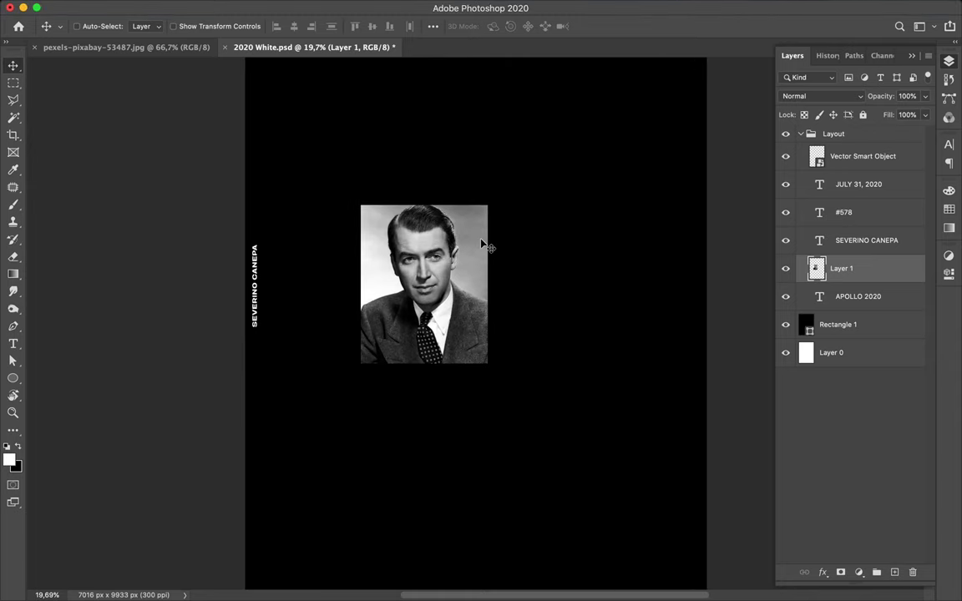
- Add a 21-column, 27-row guide layout and lock the guides
left_click(371, 7)
left_click(393, 413)
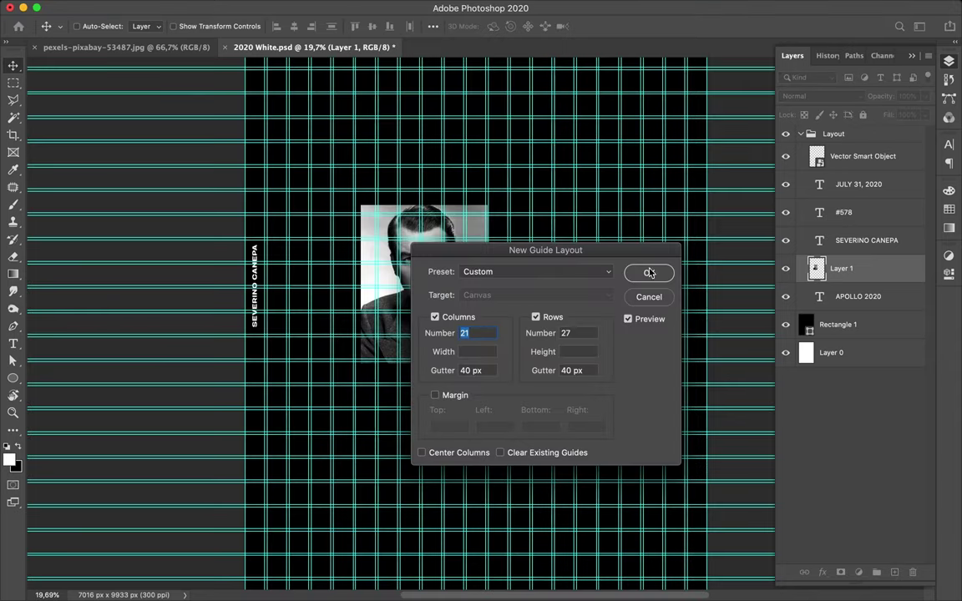
left_click(648, 273)
left_click(371, 7)
left_click(393, 350)
- Move the main portrait higher and add an upside-down copy below it
mouse_move(391, 315)
left_mouse_down()
mouse_move(403, 321)
mouse_move(416, 227)
left_mouse_up()
scroll(425, 201, "down", 1)
scroll(442, 166, "up", 1)
scroll(442, 166, "down", 1)
mouse_move(441, 167)
left_mouse_down()
mouse_move(435, 429)
mouse_move(451, 568)
mouse_move(415, 88)
left_mouse_up()
key("ctrl+t")
scroll(448, 536, "down", 1)
key("Return")
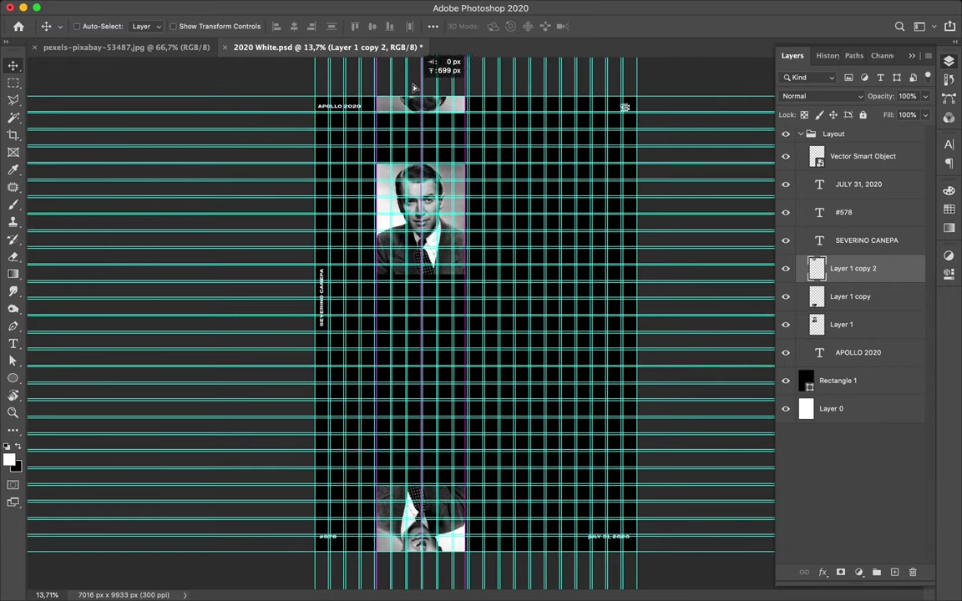
- Copy the portrait onto the right and left edges, then hide the guides
left_click_drag(444, 220, 678, 289)
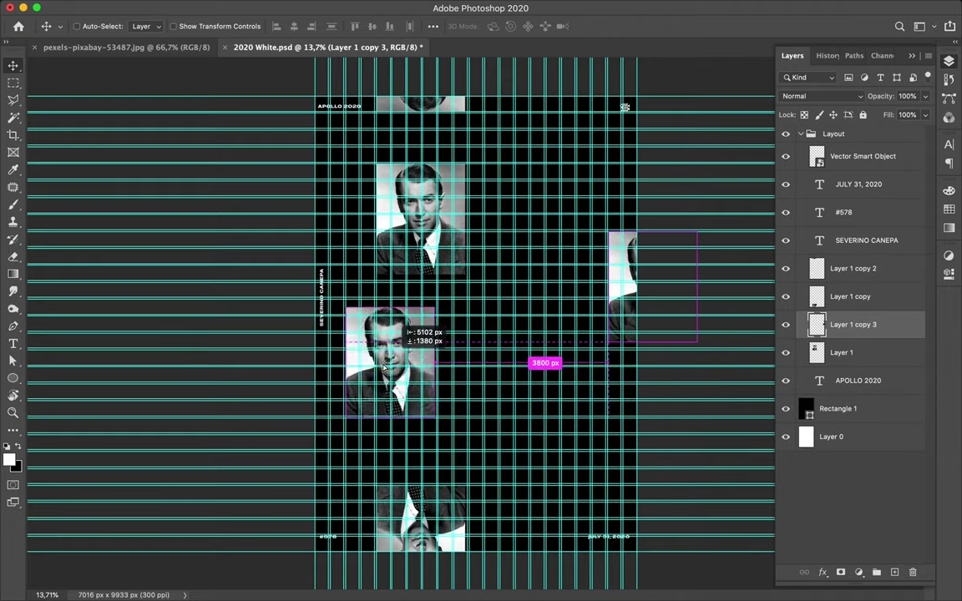
left_click_drag(678, 289, 283, 426)
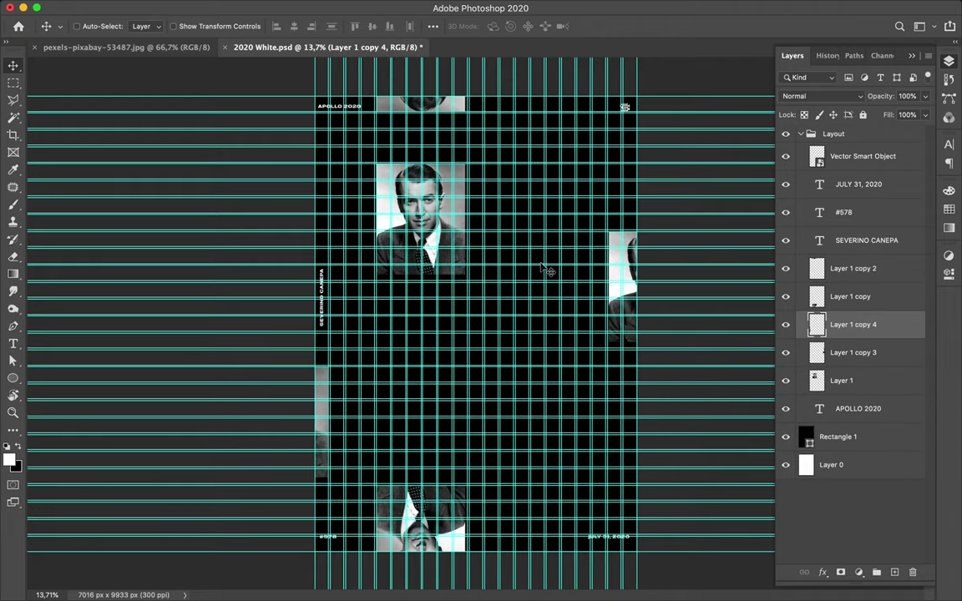
key("ctrl+semicolon")
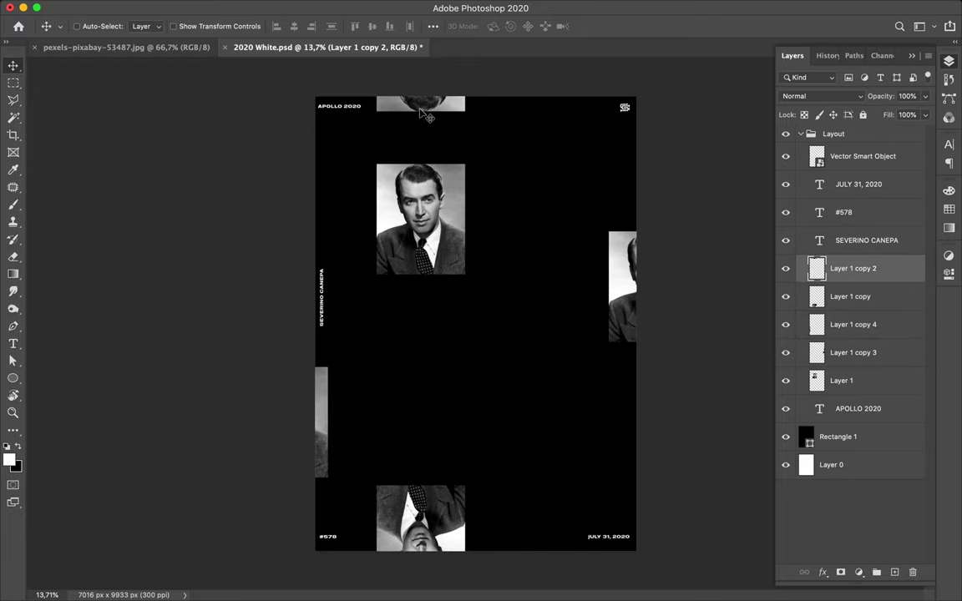
- Nudge the top portrait fragment up and the left-edge fragment down
left_click_drag(384, 107, 384, 96)
left_click(434, 519)
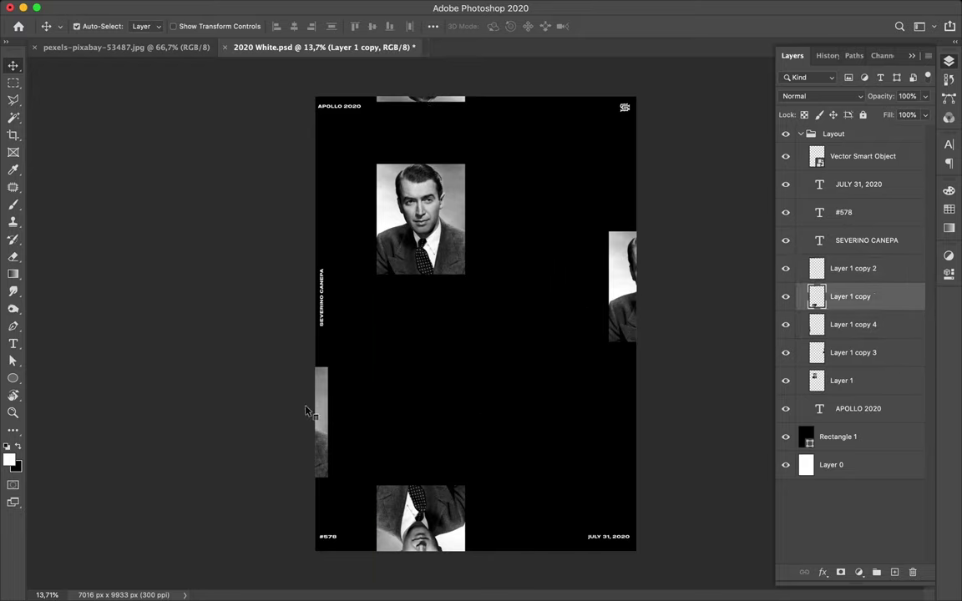
left_click_drag(318, 414, 319, 442)
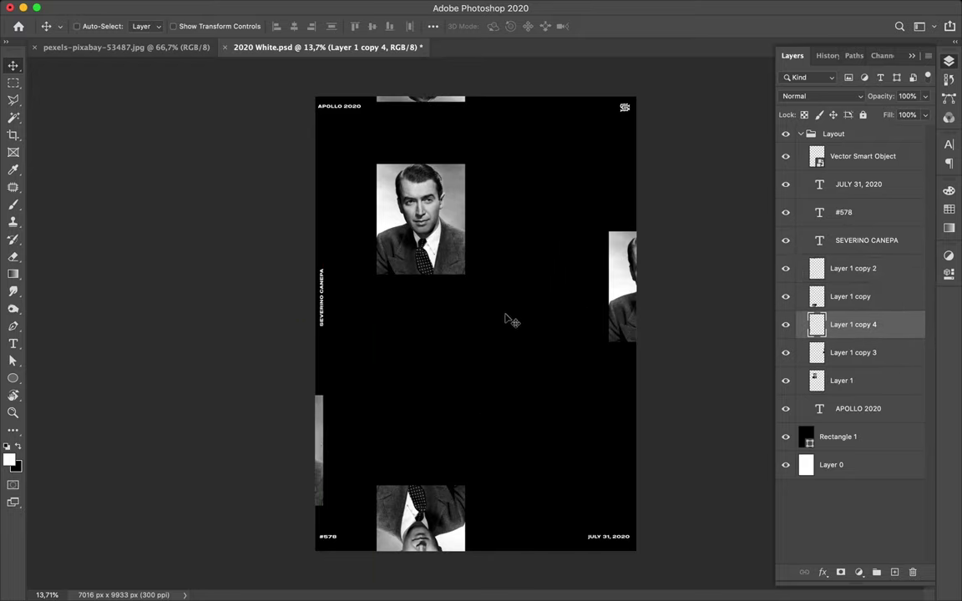
- Add a white VINTAGE text at the poster centre and scale it up across the poster
key("t")
left_click(415, 351)
key("ctrl+Return")
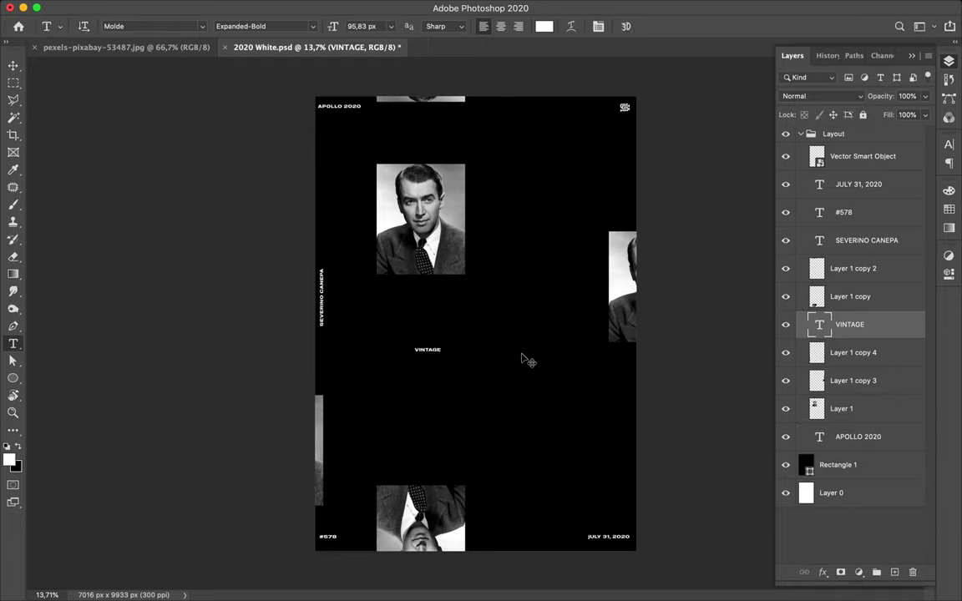
key("ctrl+t")
left_click_drag(443, 354, 587, 378)
key("Return")
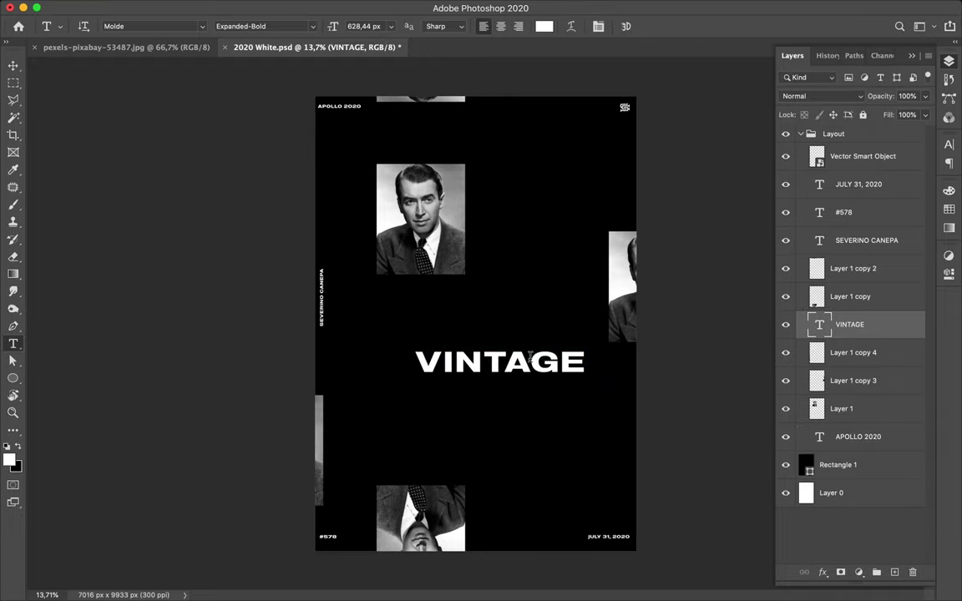
- Move the portrait layers below the APOLLO 2020 text and select the VINTAGE layer
scroll(490, 337, "up", 3, "alt")
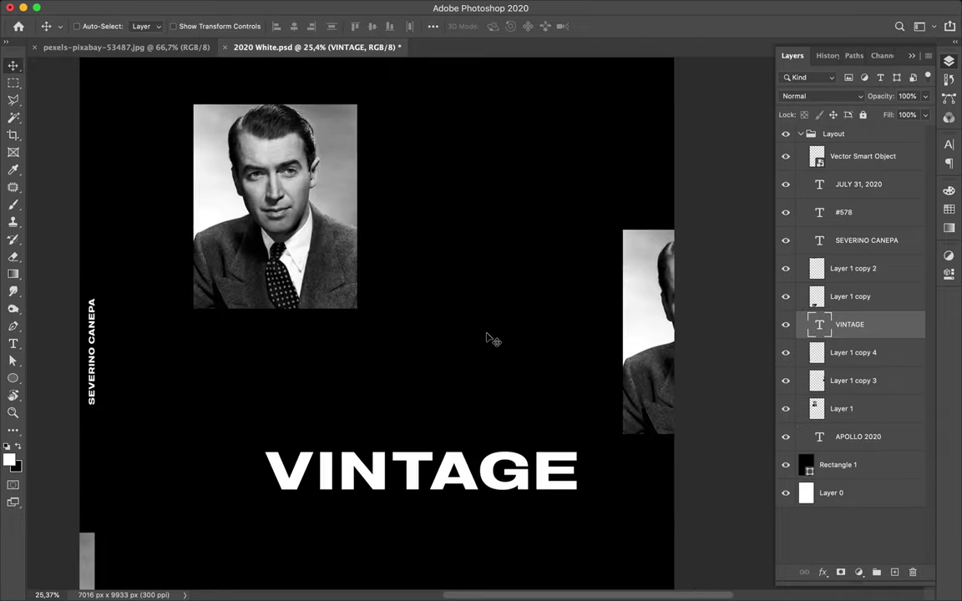
left_click(843, 296)
left_click(842, 408, "shift")
left_click_drag(842, 408, 843, 457)
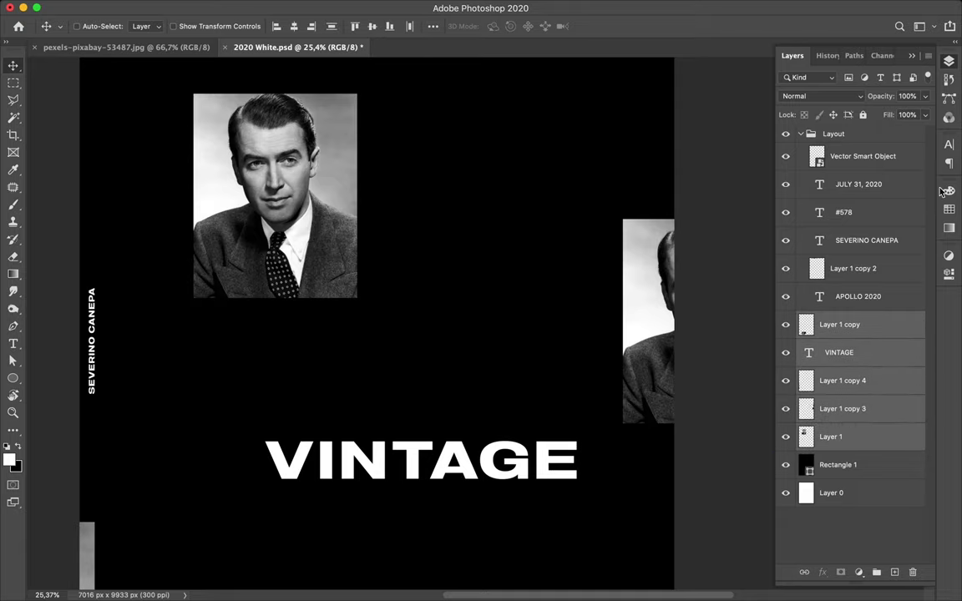
left_click(841, 352)
left_click(949, 145)
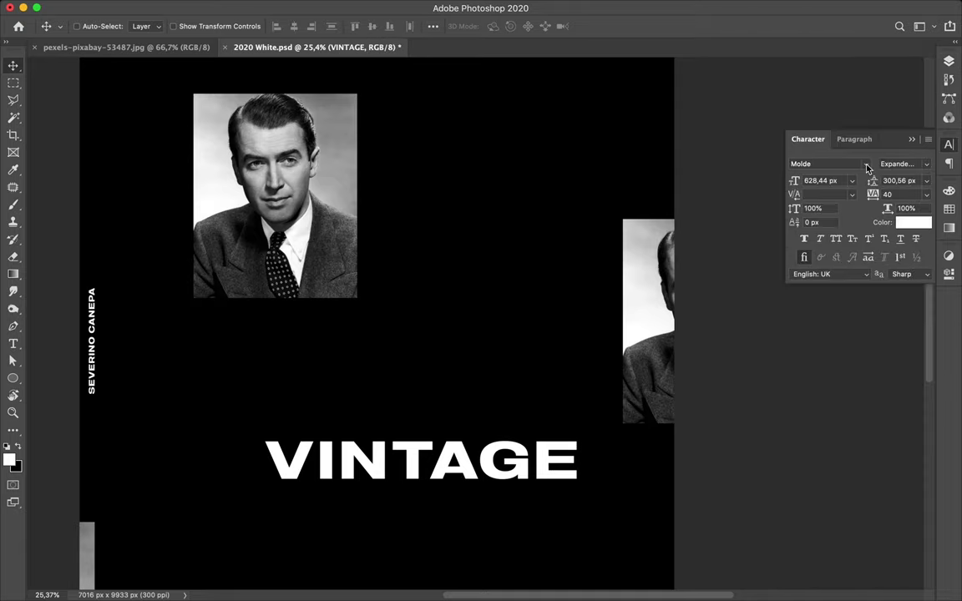
- Preview fonts on the VINTAGE title and settle on a condensed bold font
left_click(866, 165)
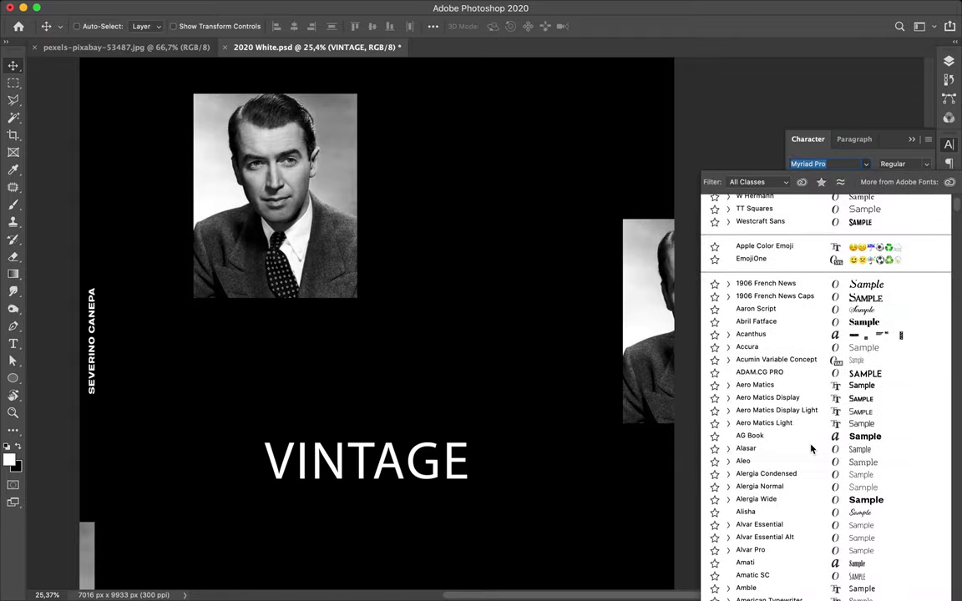
scroll(806, 540, "down", 5)
scroll(806, 540, "down", 10)
scroll(806, 540, "down", 15)
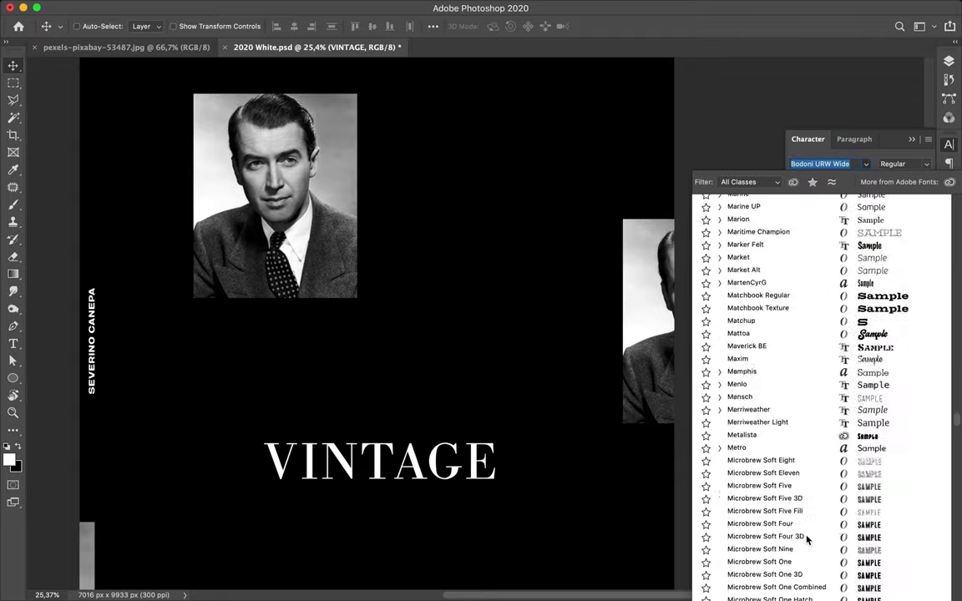
scroll(806, 540, "down", 15)
scroll(807, 540, "down", 10)
scroll(806, 542, "up", 3)
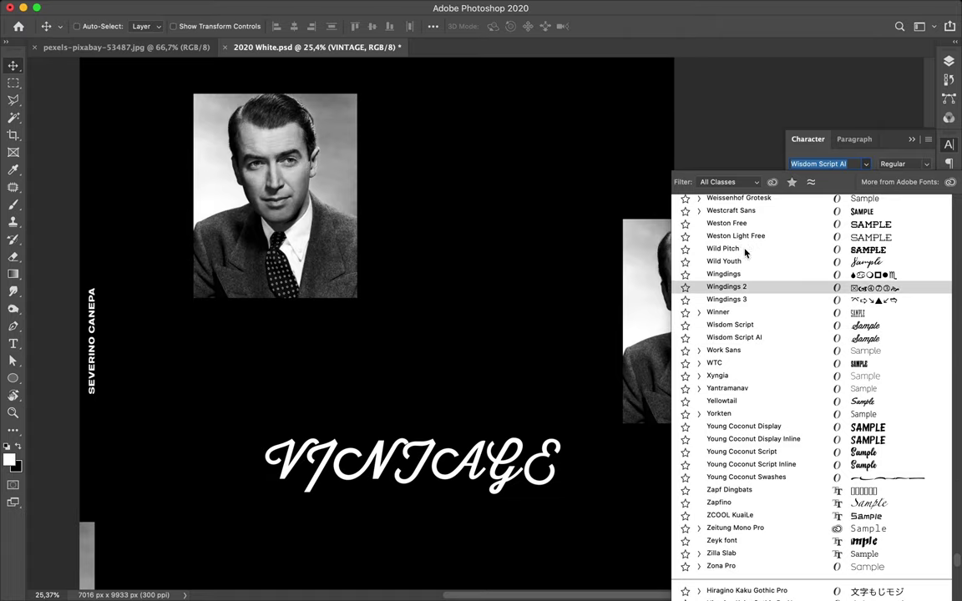
key("Up")
key("Up")
key("Up")
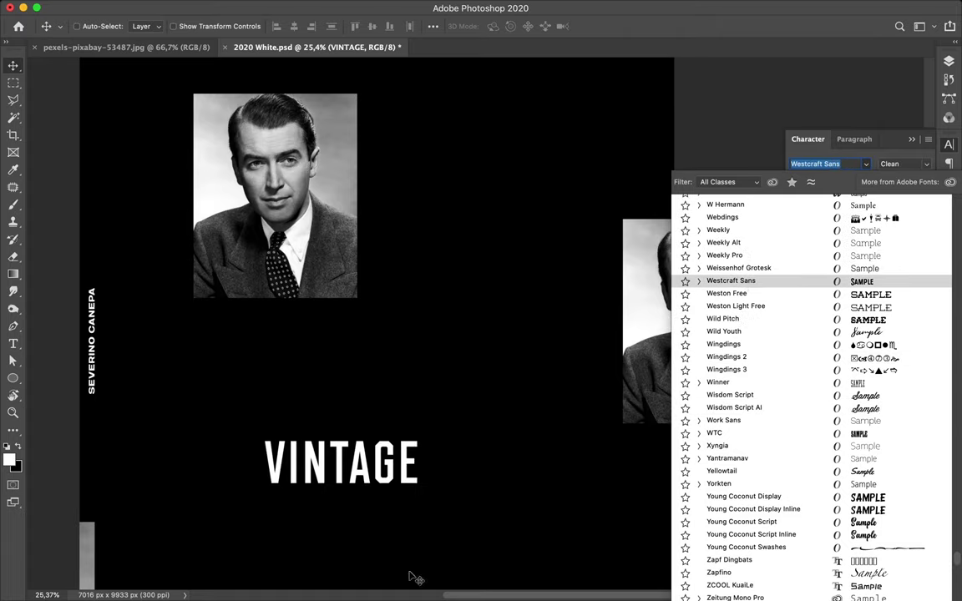
key("Return")
- Duplicate the VINTAGE title up and to the right, and set the copy in WTC HYPE
left_click_drag(357, 424, 417, 333)
left_click(866, 163)
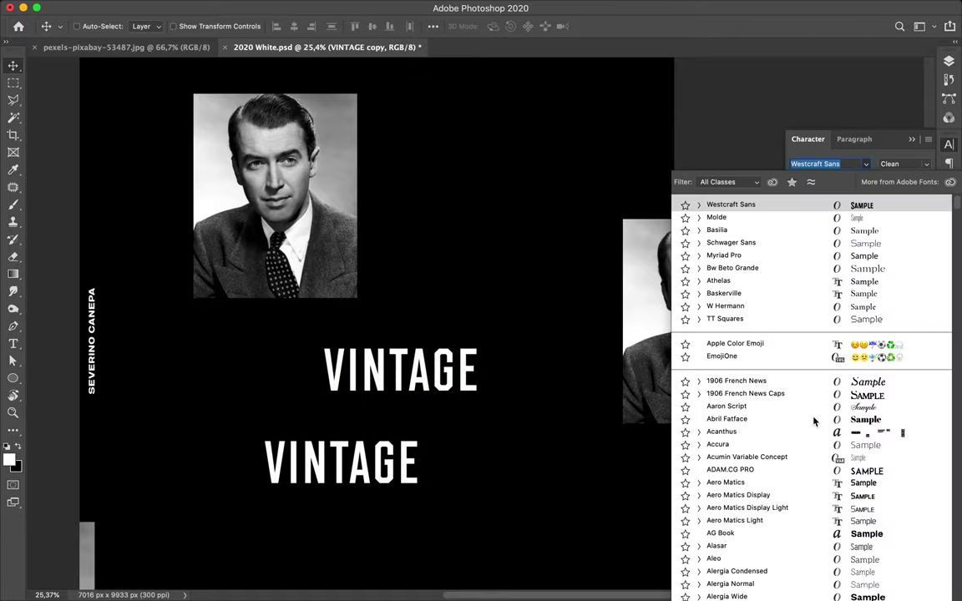
scroll(814, 422, "down", 10)
scroll(814, 422, "down", 15)
scroll(814, 422, "down", 5)
scroll(814, 422, "down", 10)
scroll(814, 422, "down", 10)
scroll(814, 421, "down", 10)
scroll(814, 422, "down", 15)
scroll(814, 422, "up", 10)
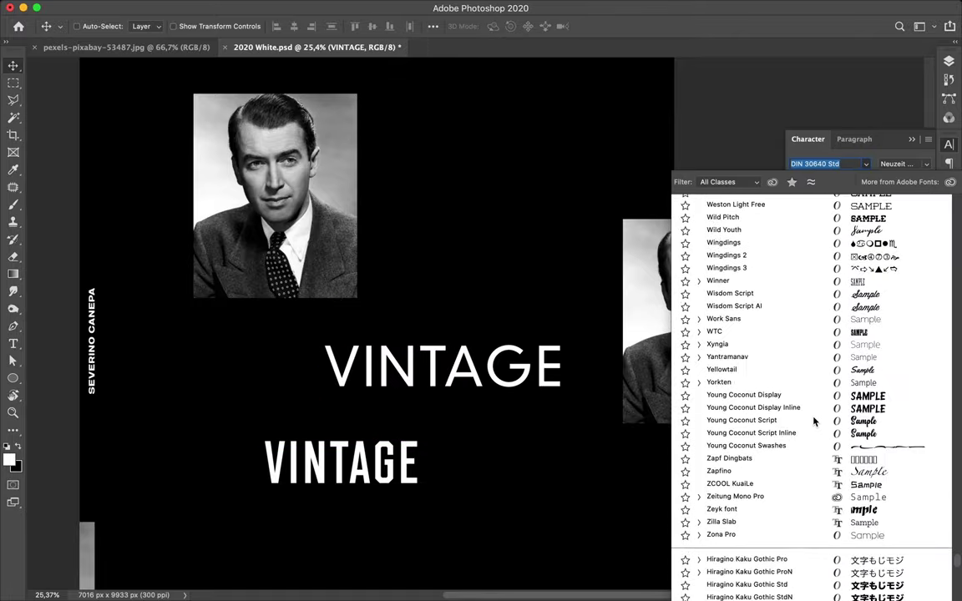
scroll(814, 421, "up", 2)
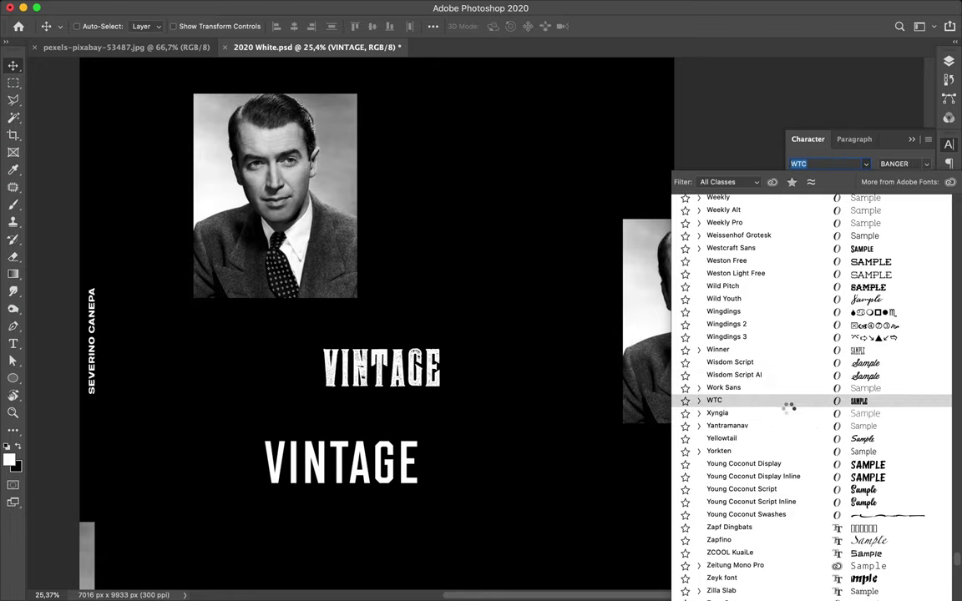
left_click(785, 411)
type("wtc")
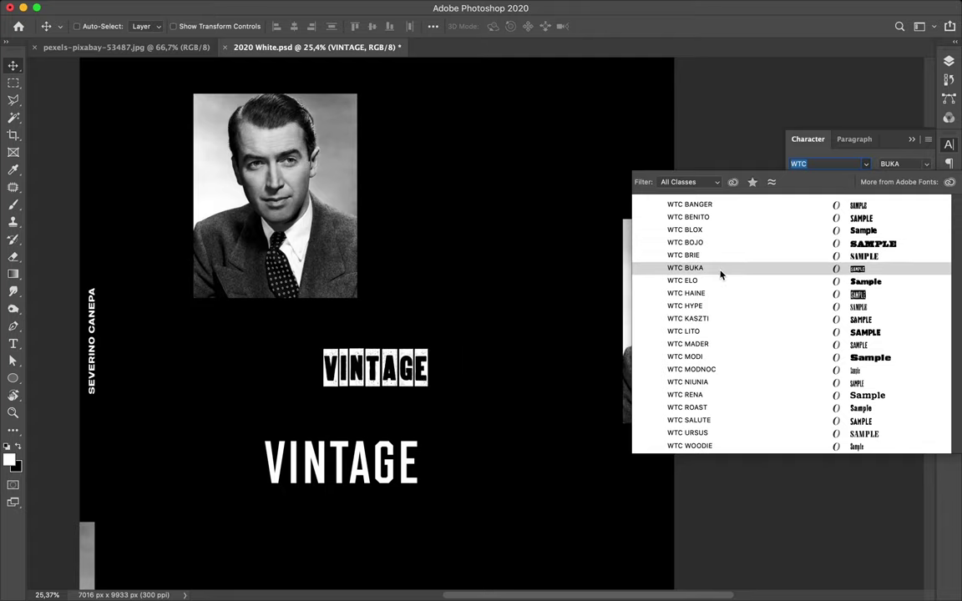
left_click(722, 313)
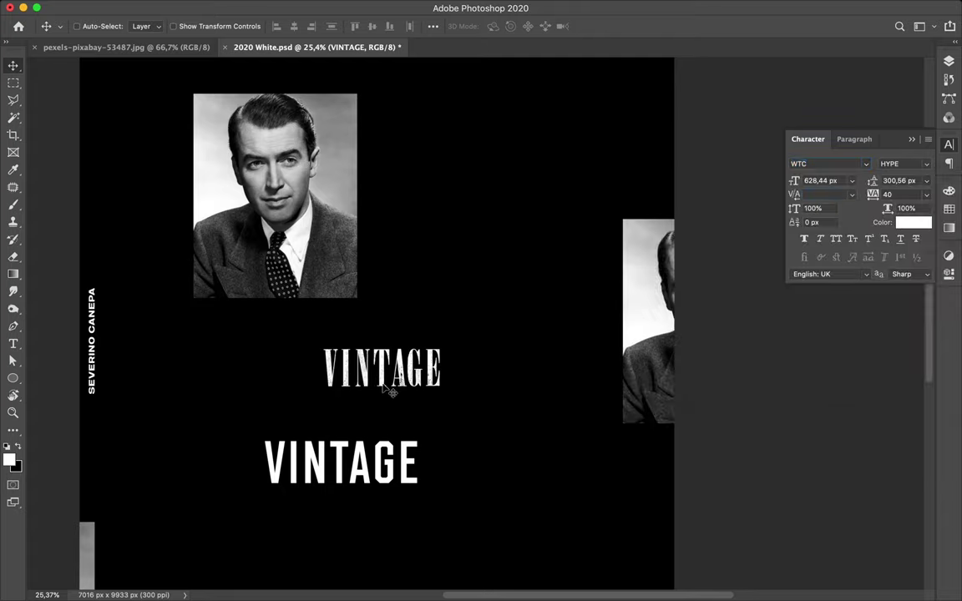
- Delete the plain title, enlarge the WTC HYPE VINTAGE, and place a copy below-right
key("Delete")
key("ctrl+t")
mouse_move(383, 392)
left_mouse_down()
mouse_move(384, 444)
mouse_move(384, 429)
mouse_move(417, 409)
left_mouse_up()
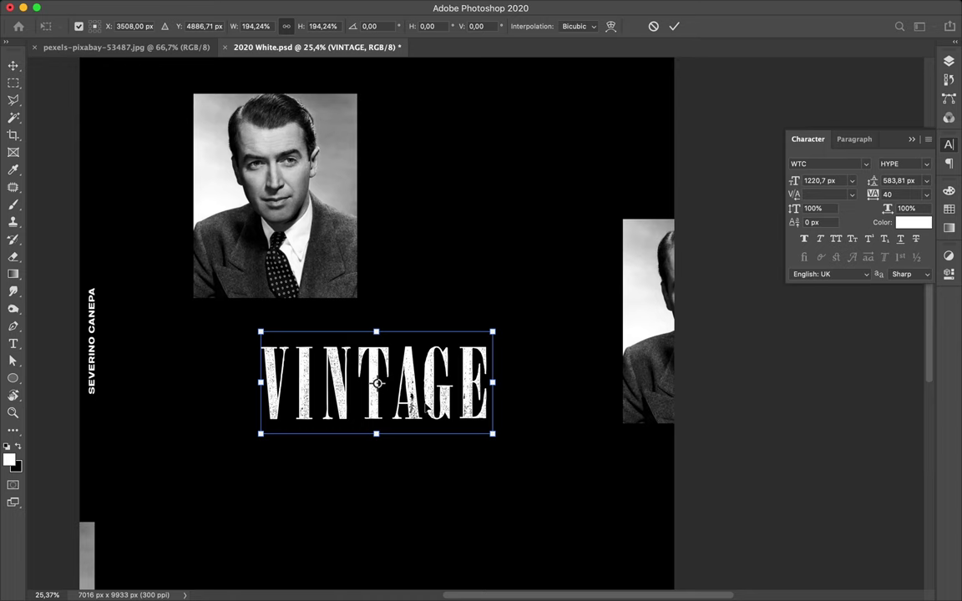
key("ctrl+semicolon")
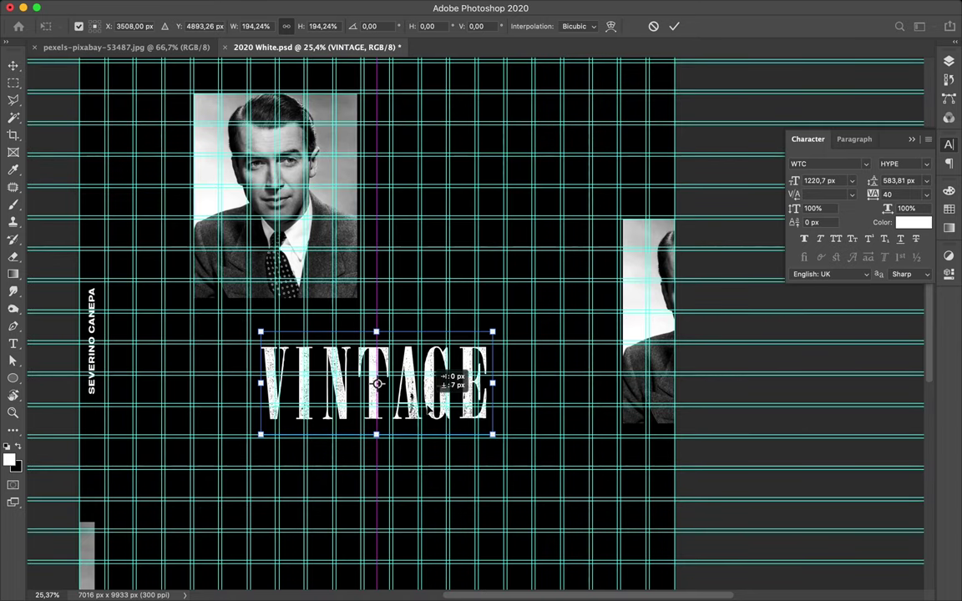
key("Return")
mouse_move(406, 376)
left_mouse_down()
mouse_move(437, 497)
mouse_move(480, 459)
left_mouse_up()
- Change the copied title to PORTRAIT with -30 letter tracking
key("t")
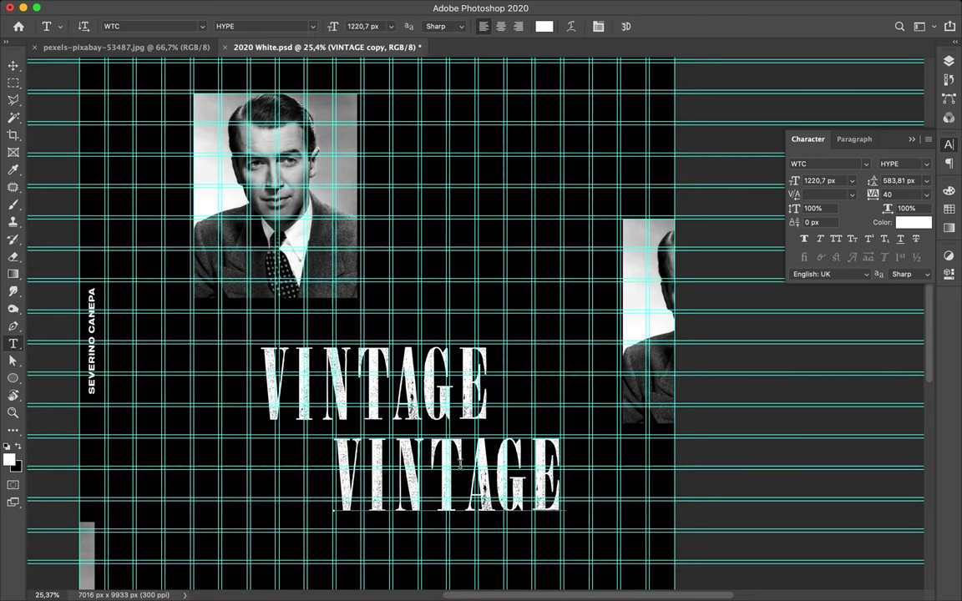
double_click(461, 464)
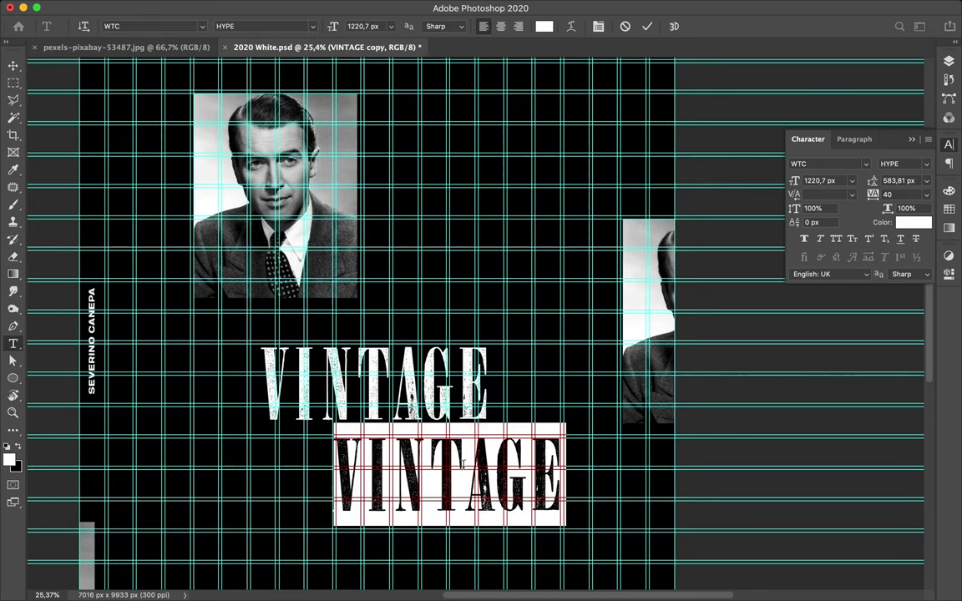
type("PORTRAIT")
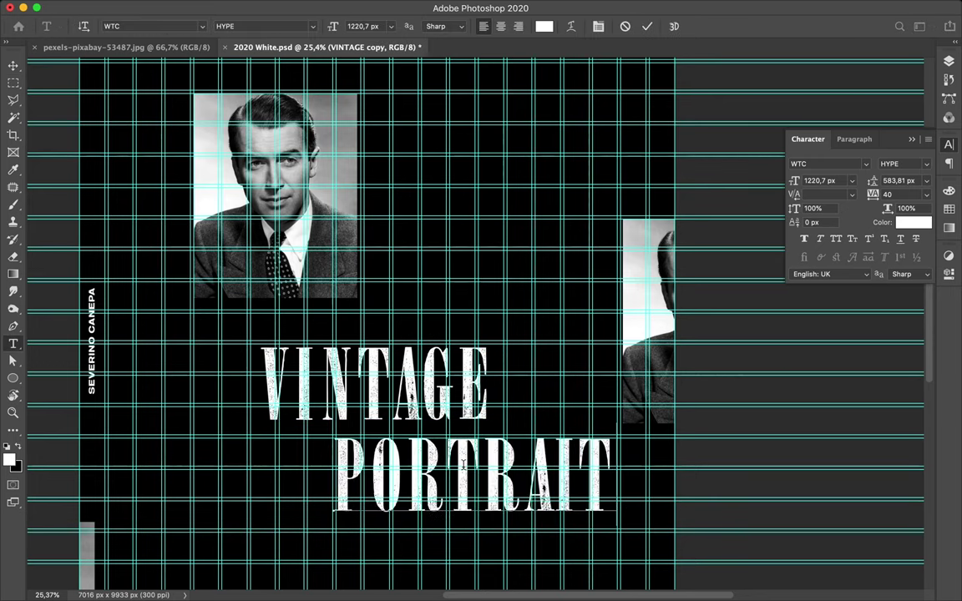
key("Escape")
left_click(822, 193)
type("-20")
key("Return")
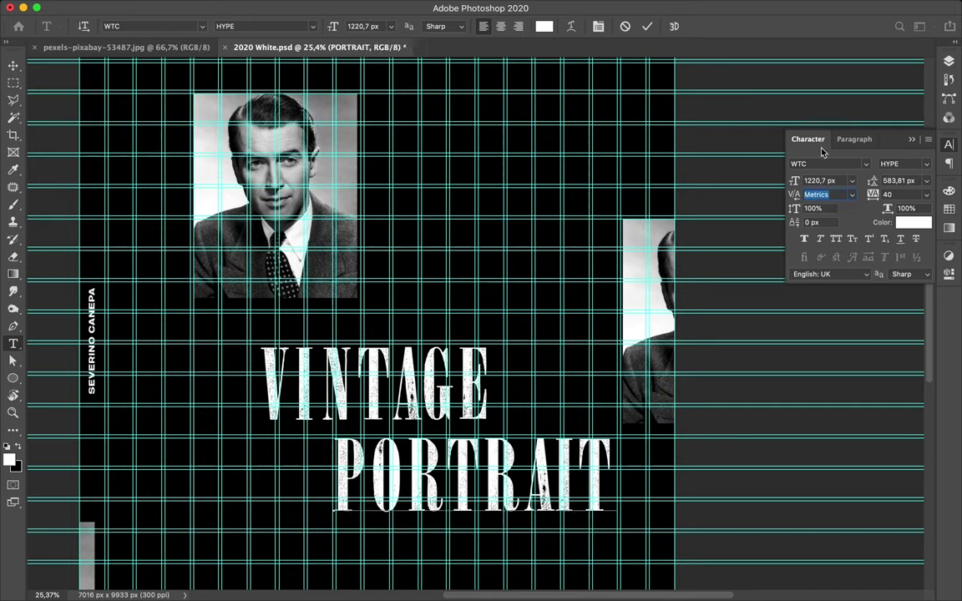
key("Down")
key("Down")
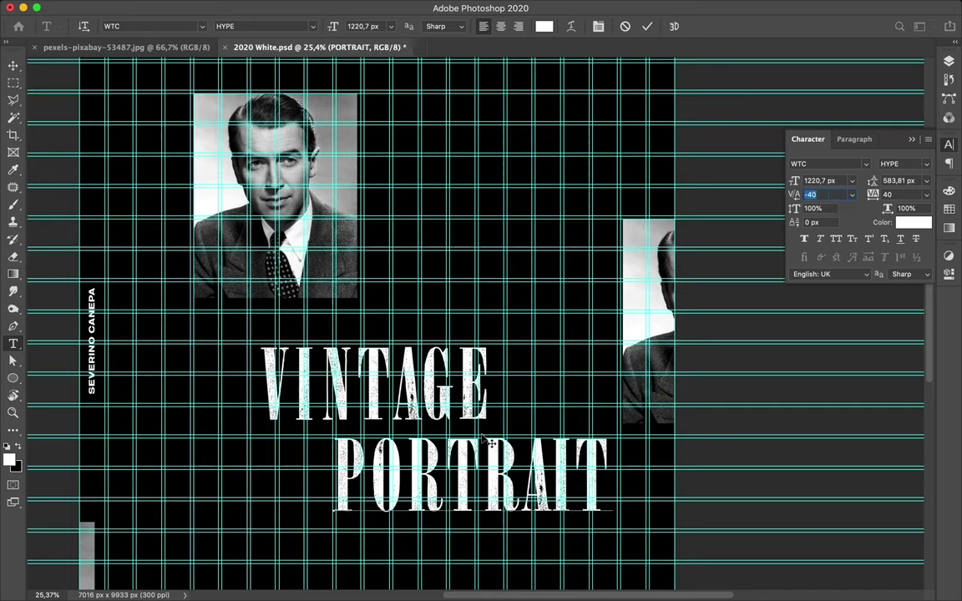
key("Up")
key("Up")
key("Up")
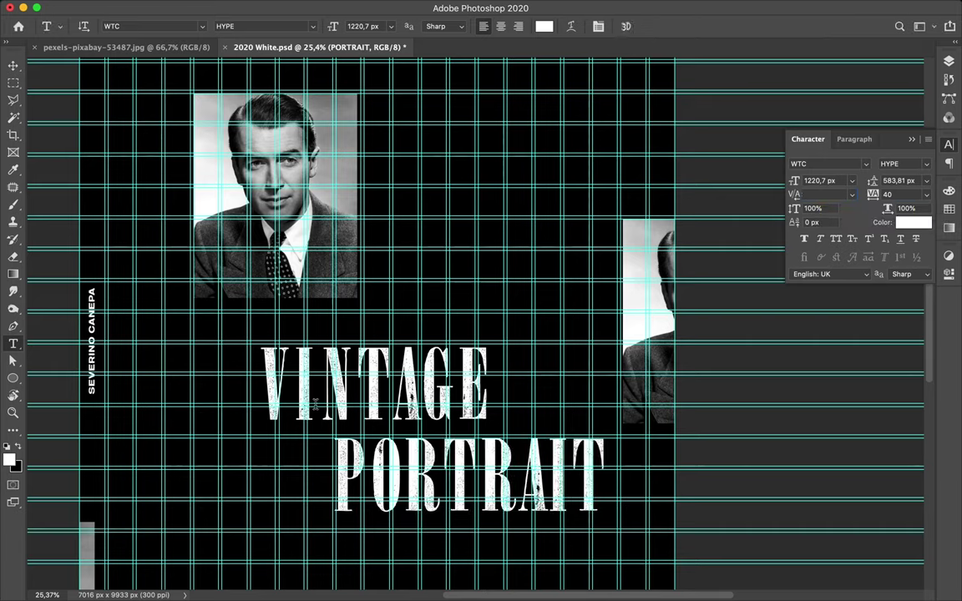
- Set the VINTAGE title's tracking to -20 and hide the layout guides
left_click(286, 365)
type("-10")
key("Return")
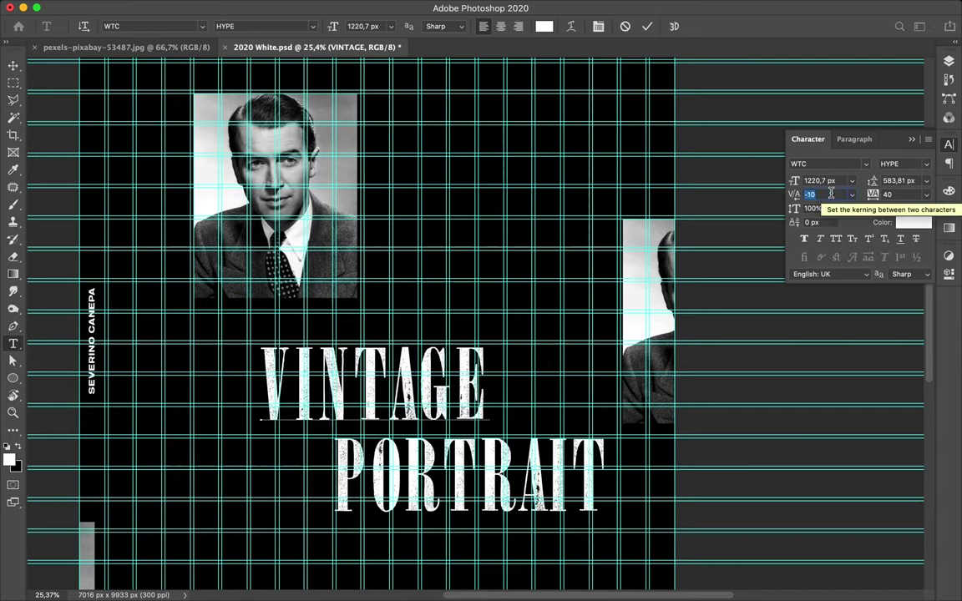
left_click(814, 194)
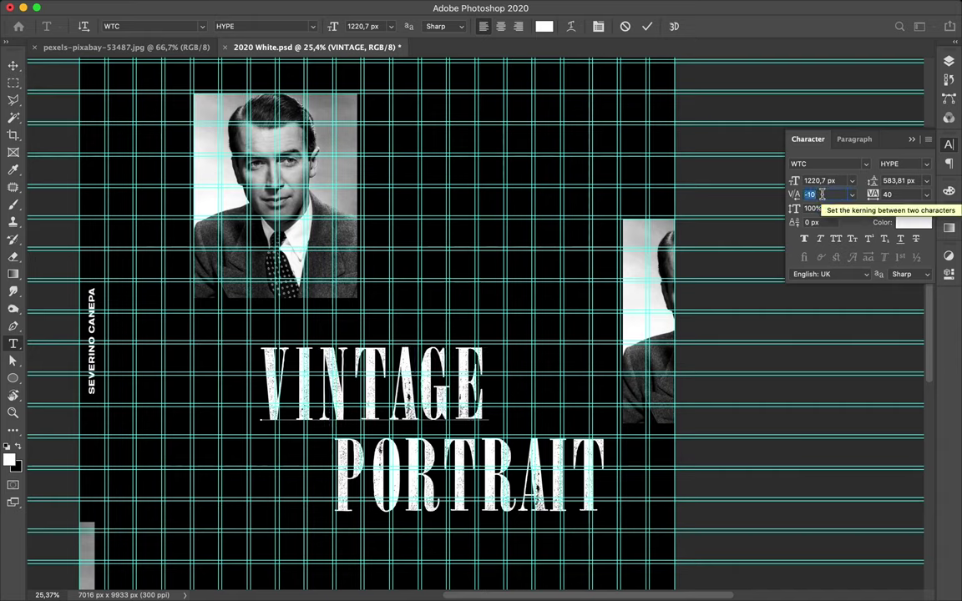
type("-20")
key("Return")
left_click(15, 69)
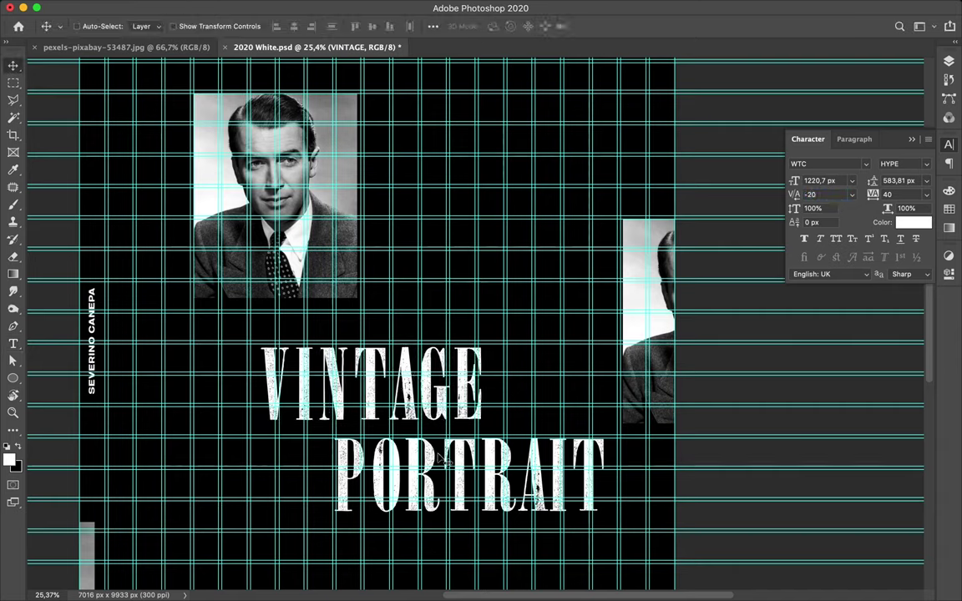
scroll(439, 421, "down", 2)
scroll(439, 420, "down", 2)
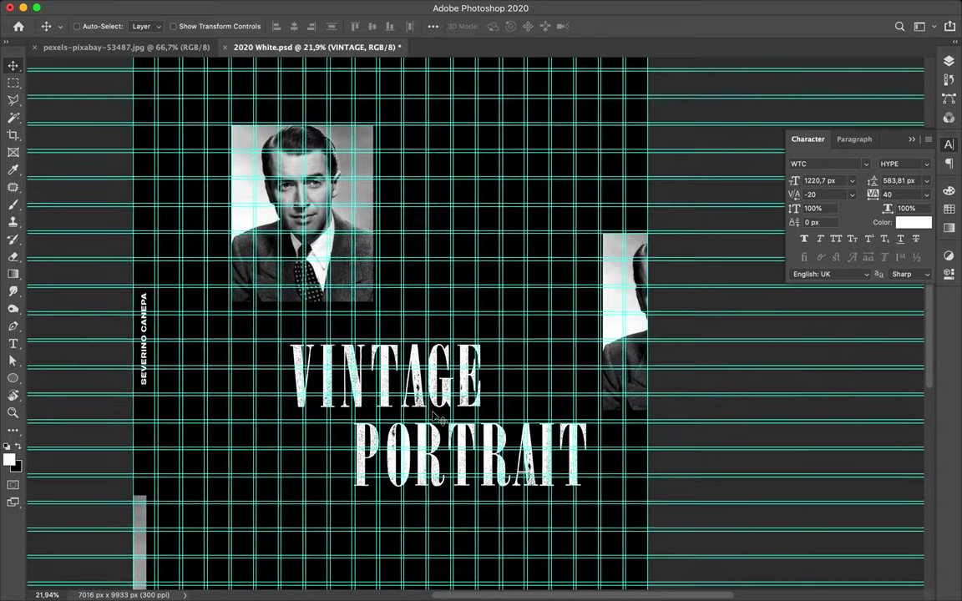
scroll(440, 421, "down", 2)
key("super+semicolon")
scroll(436, 419, "down", 1)
scroll(340, 395, "down", 1)
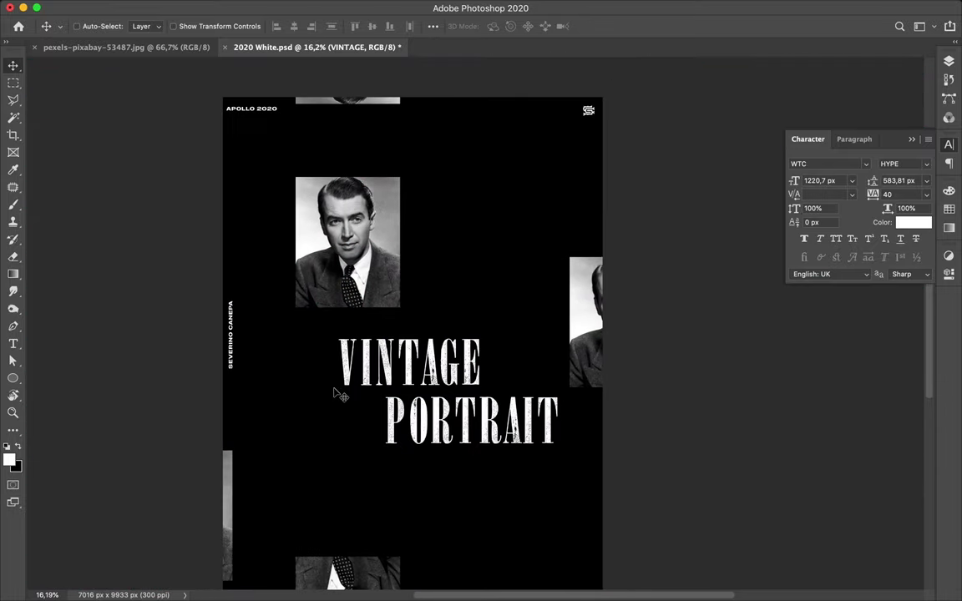
- Add a new empty layer above Layer 1 copy
key("F7")
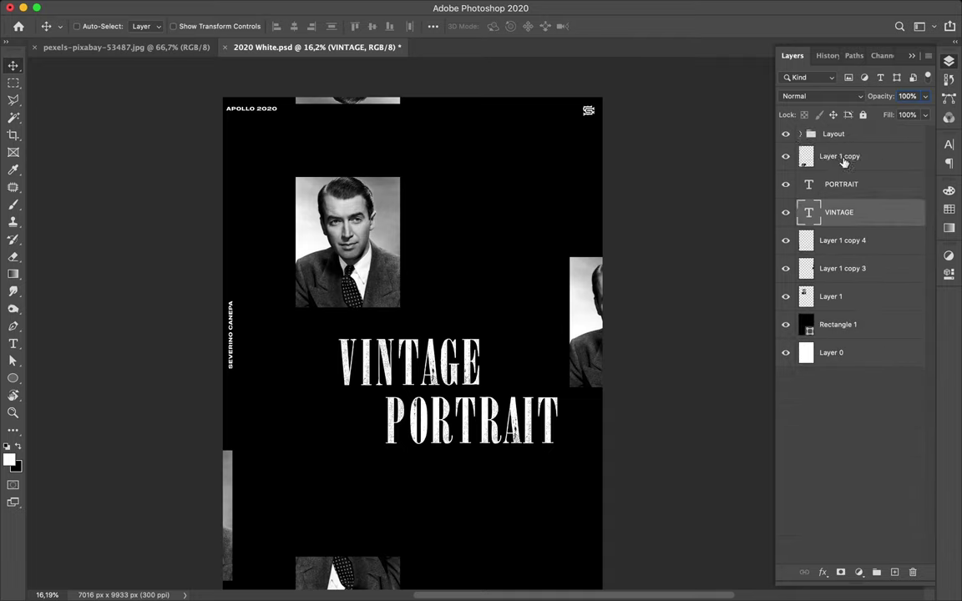
left_click(843, 163)
key("super+shift+alt+n")
- Choose the Dusty_grunge_stripe_01 brush from the 39_dusty_grunge_stripes folder
key("b")
left_click(89, 25)
left_click(25, 153)
left_click(25, 172)
left_click(25, 249)
left_click(25, 308)
left_click(25, 347)
left_click(26, 366)
scroll(30, 384, "down", 5)
left_click(92, 218)
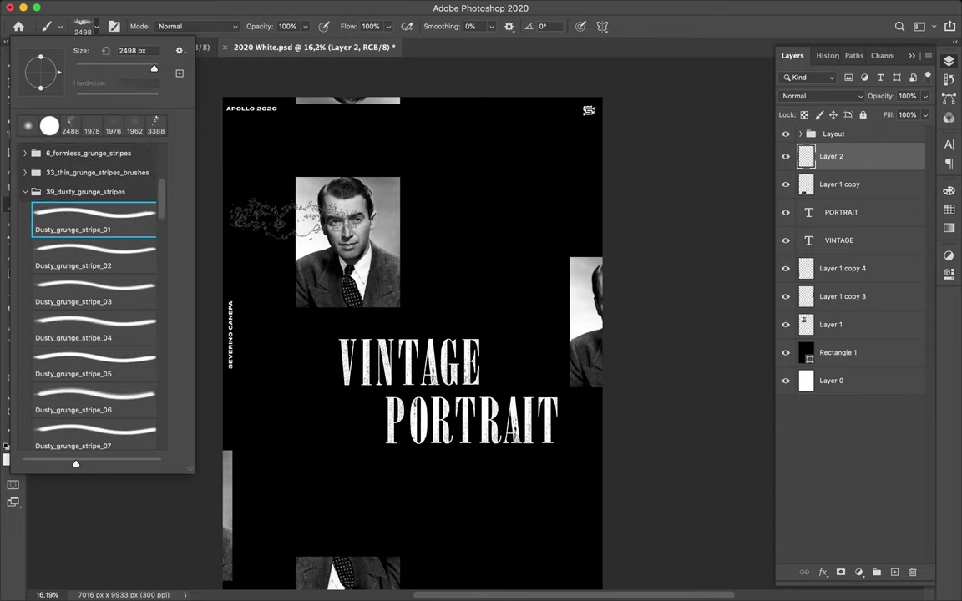
left_click(289, 309)
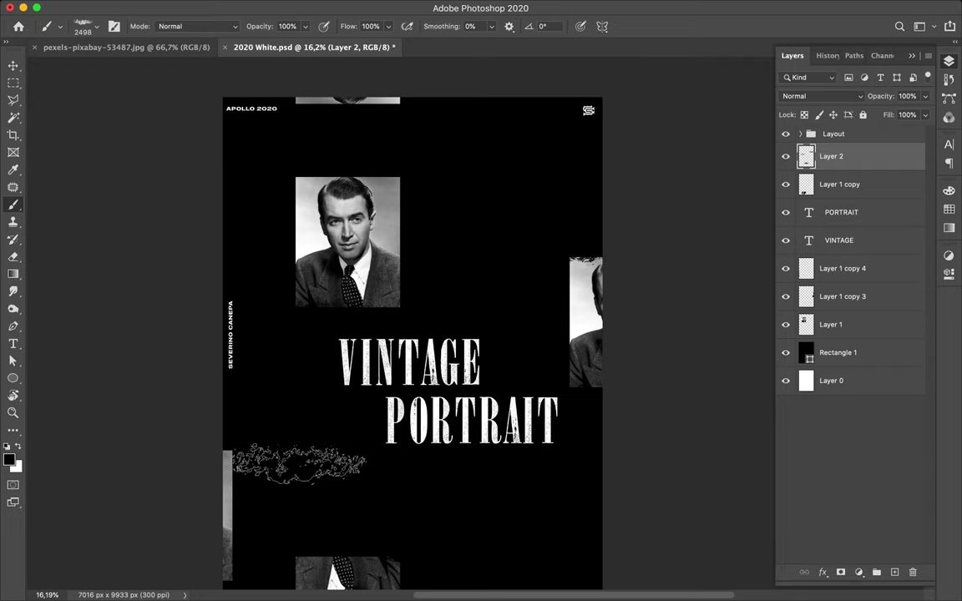
- Stamp a Dusty_grunge_stripe_02 stripe to the right of the portrait
left_click(84, 26)
left_click(94, 250)
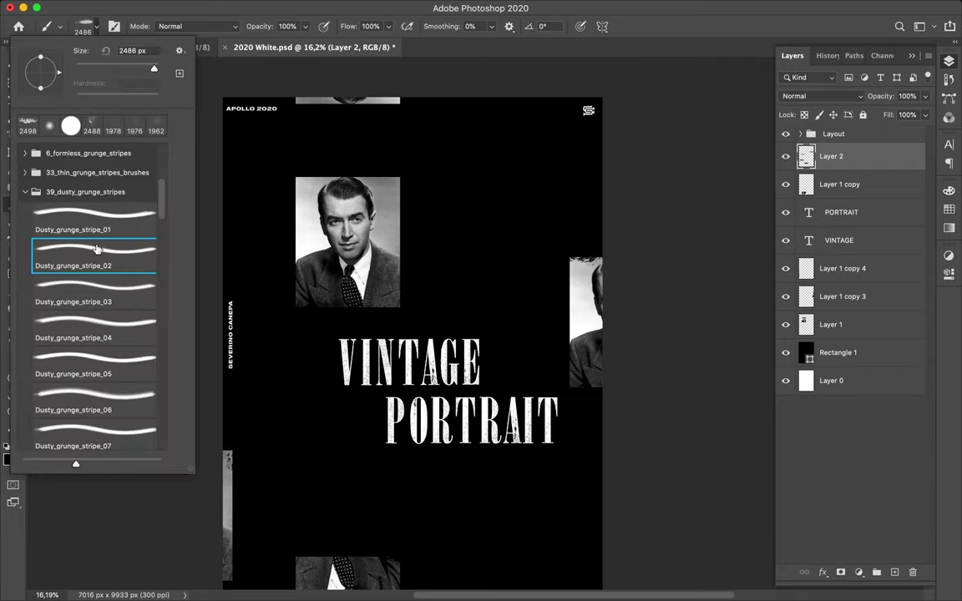
left_click(451, 197)
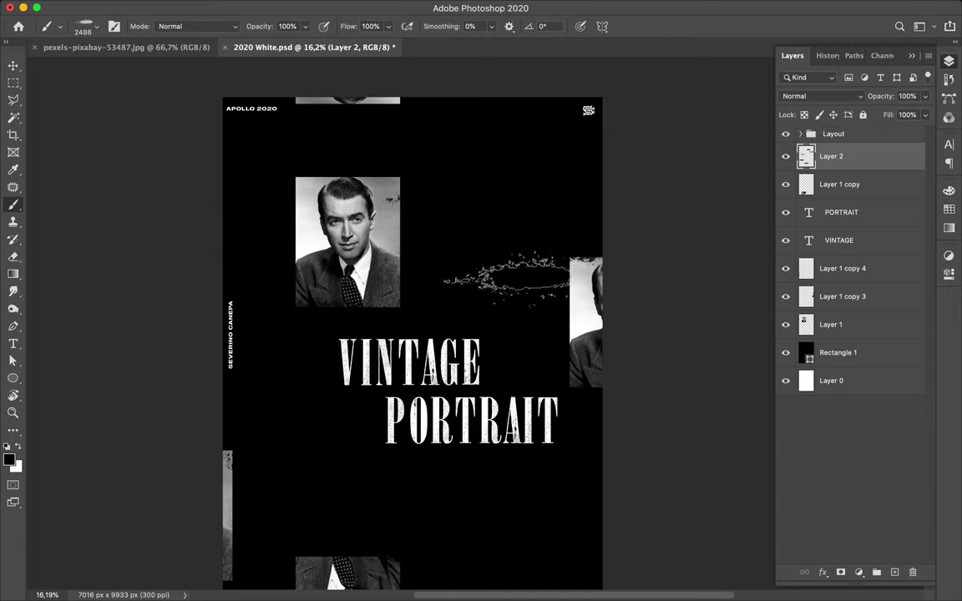
- Stamp WG Dust Particles specks over and beside the top portrait
left_click(90, 28)
left_click(84, 277)
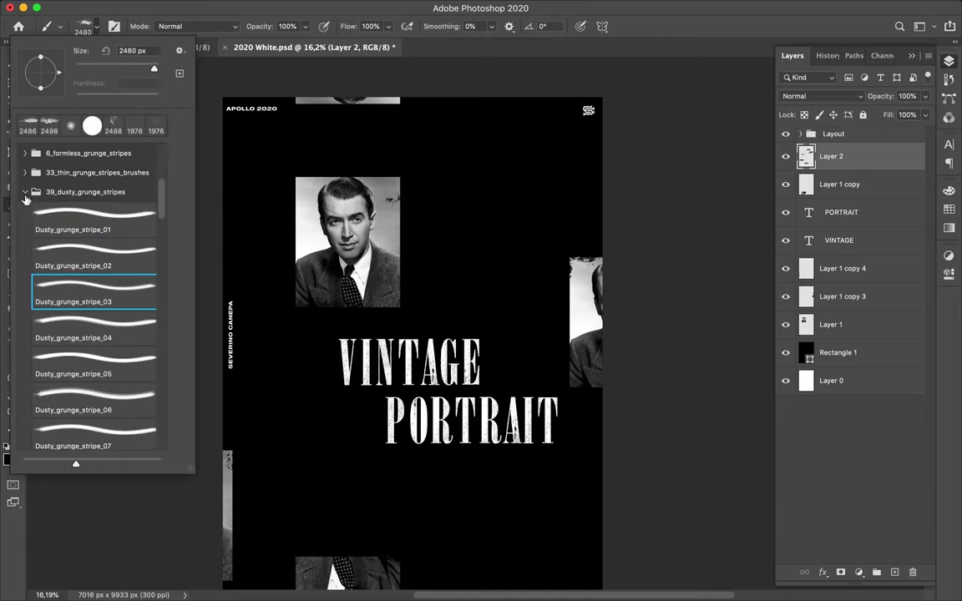
left_click(24, 191)
left_click(276, 204)
left_click(518, 268)
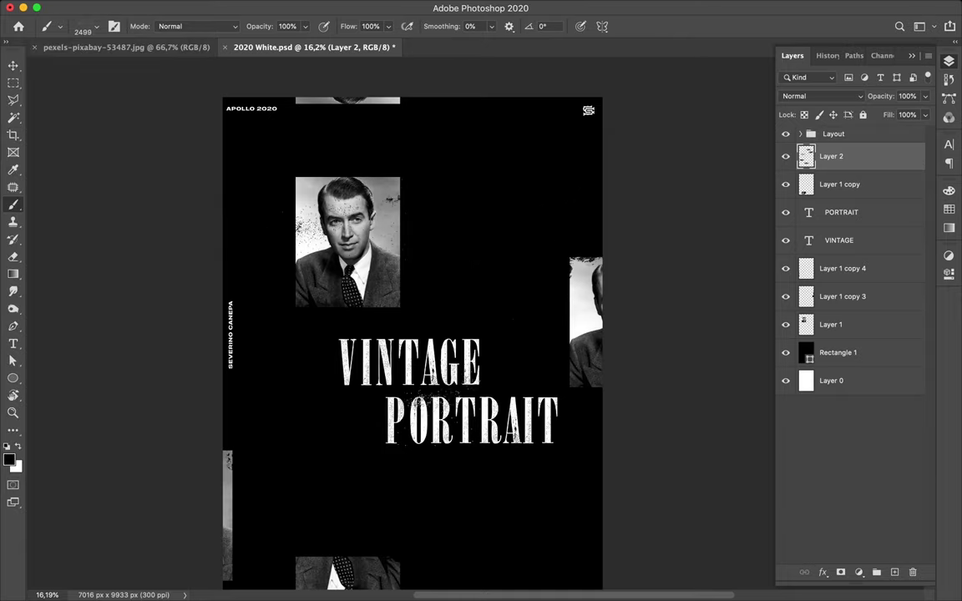
left_click(90, 28)
left_click(93, 276)
left_click(518, 273)
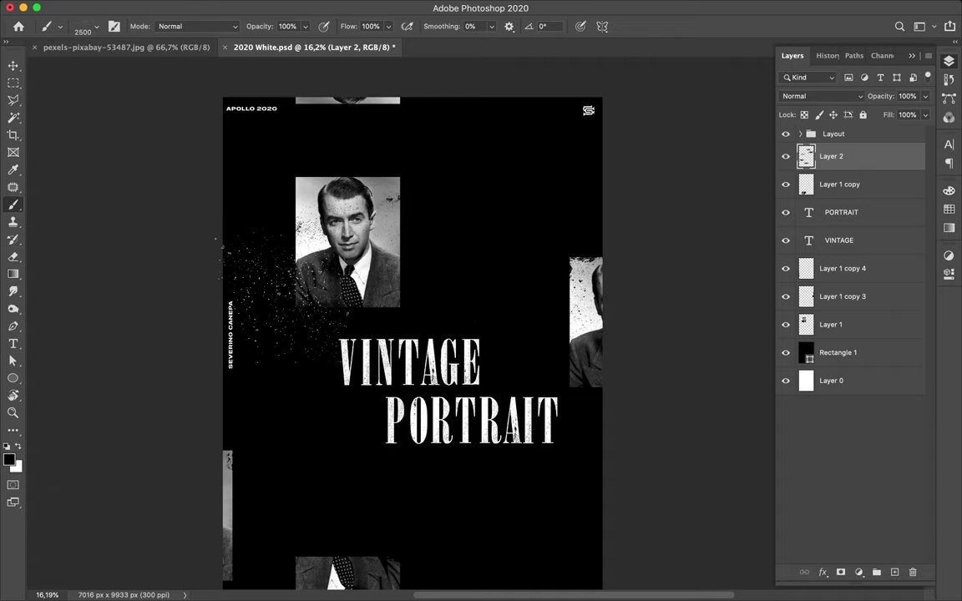
left_click(96, 29)
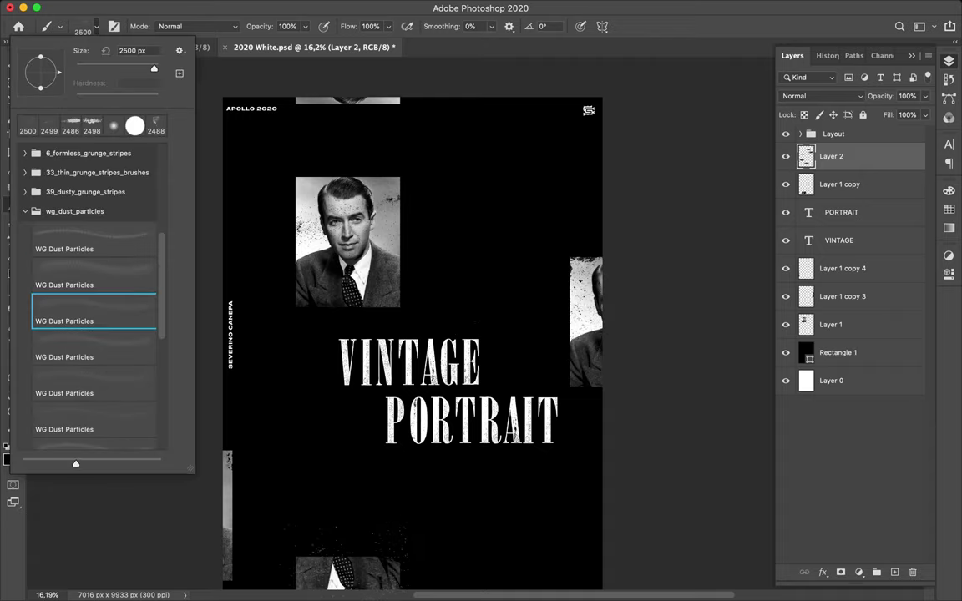
key("Return")
left_click(104, 31)
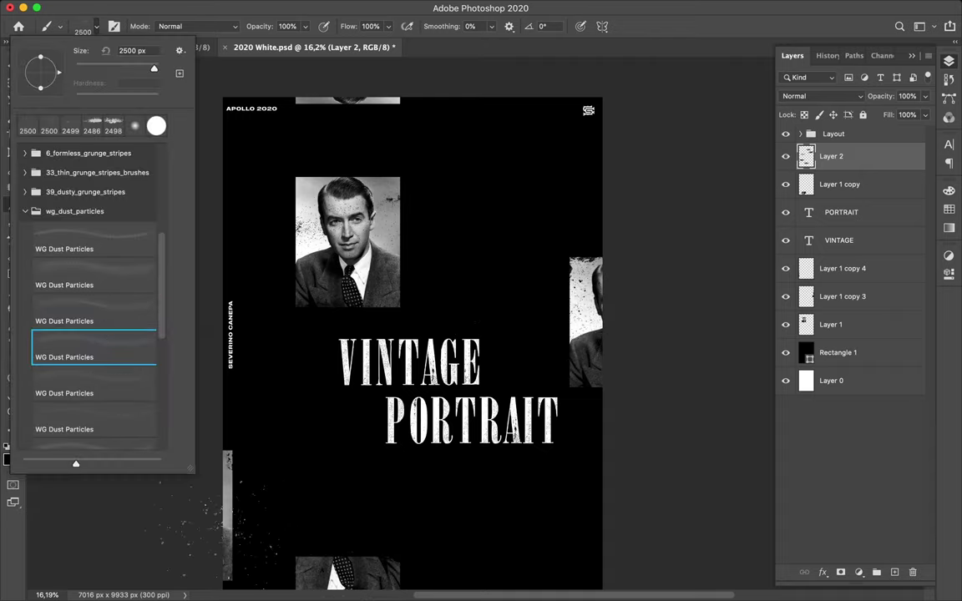
key("Return")
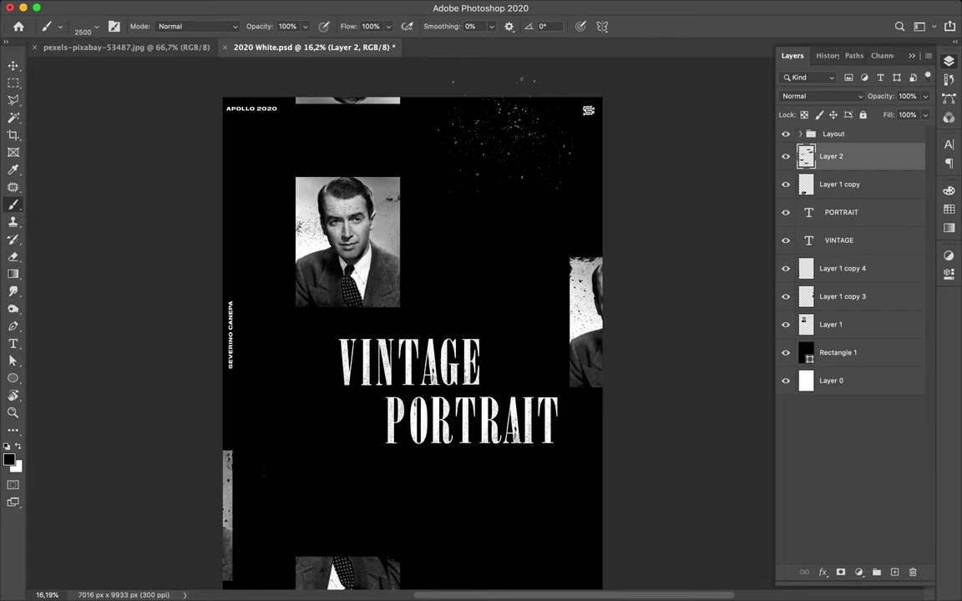
scroll(475, 408, "up", 5, "alt")
scroll(474, 408, "up", 5)
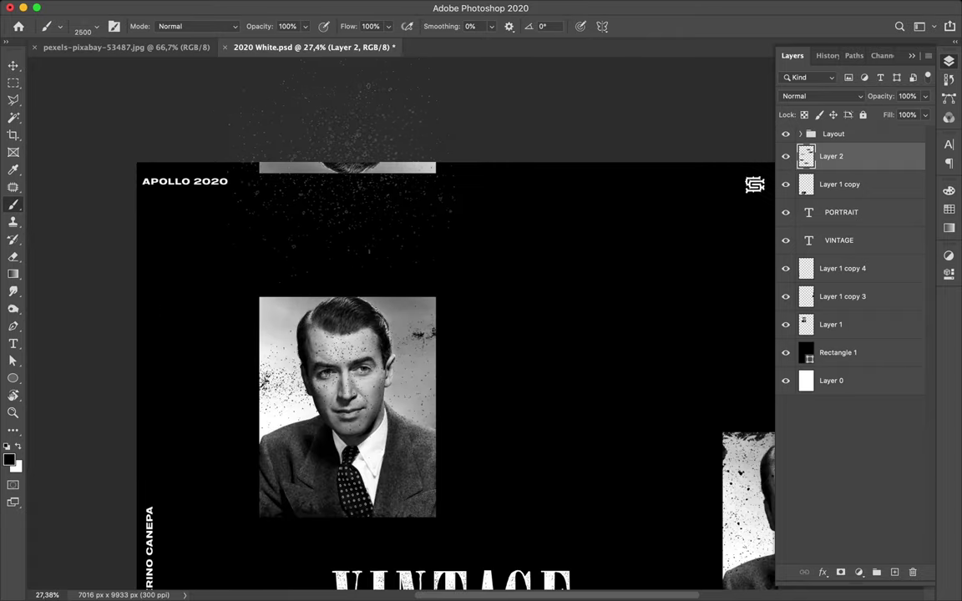
- Move Layer 1 copy 2 out of the Layout group to sit below Layer 2
left_click(801, 134)
key("v")
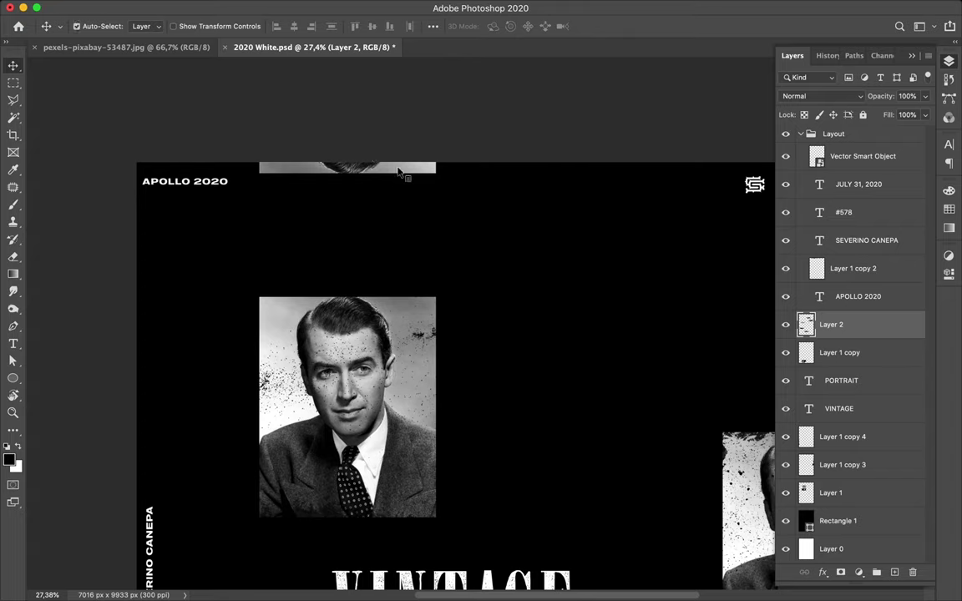
left_click(843, 268)
left_click_drag(843, 268, 785, 313)
scroll(468, 328, "down", 3, "alt")
scroll(467, 328, "down", 2, "alt")
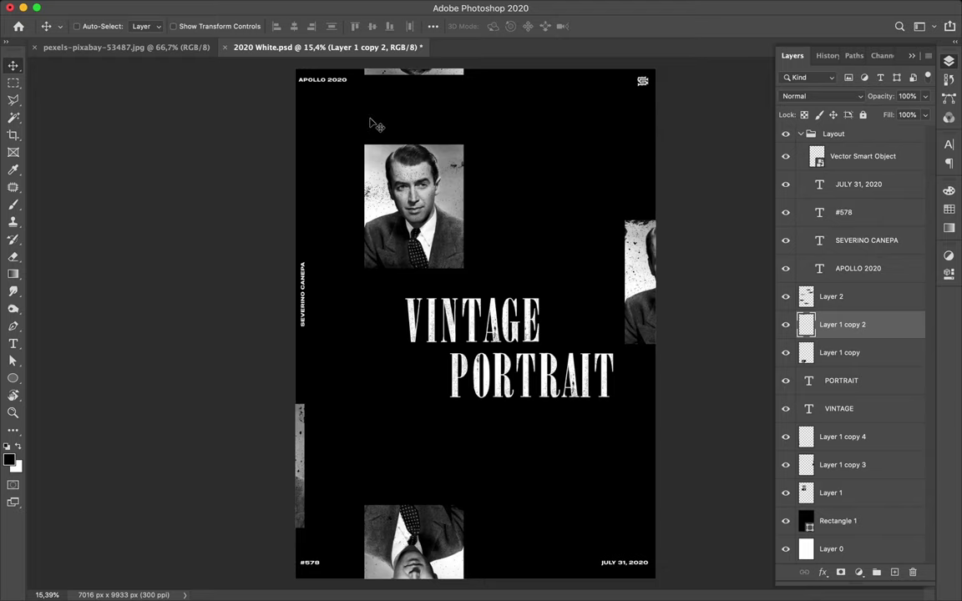
scroll(507, 269, "up", 2, "alt")
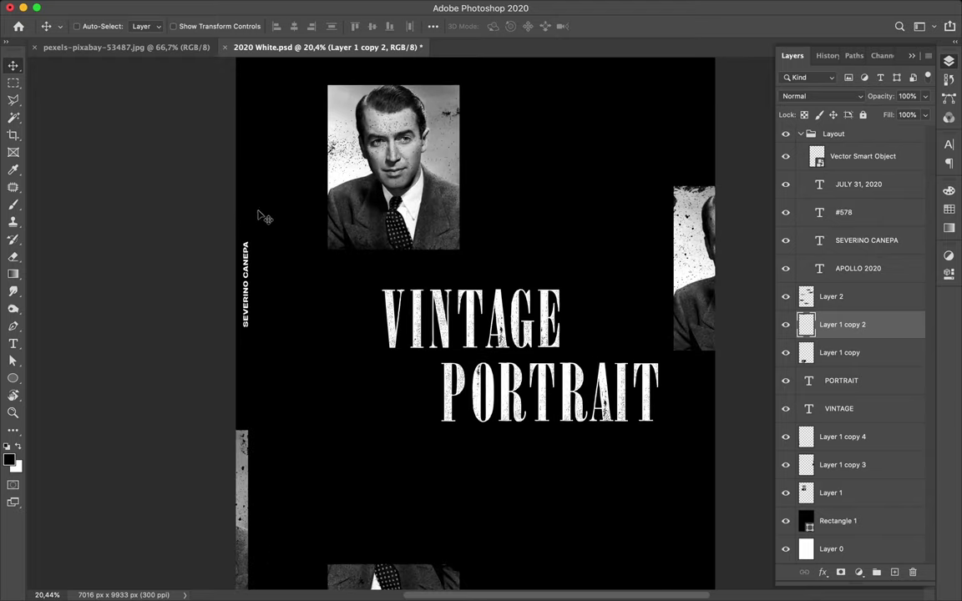
- Draw a white corner line along the bottom and right side of the top portrait
key("p")
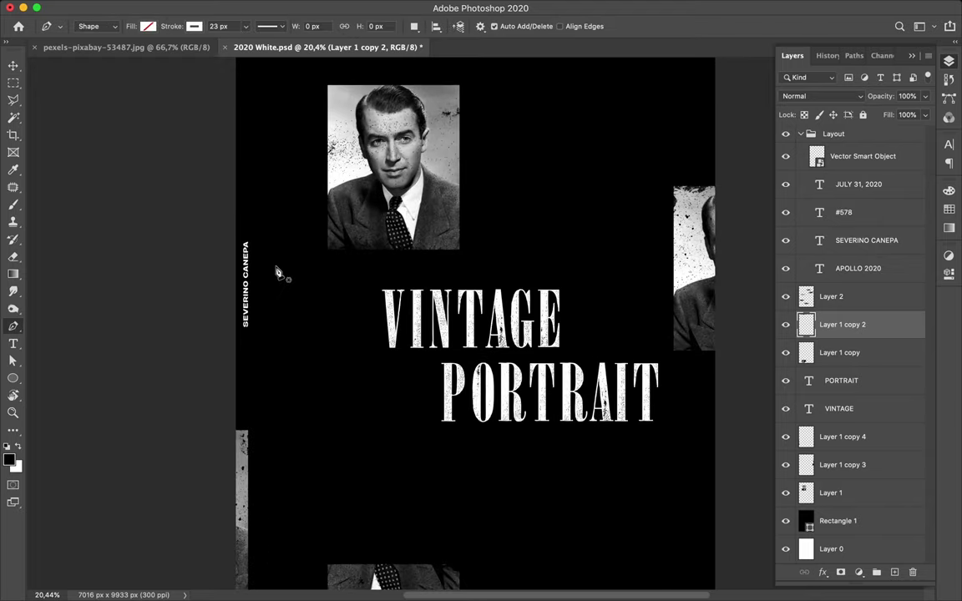
left_click(276, 268)
left_click(486, 268)
left_click(486, 89)
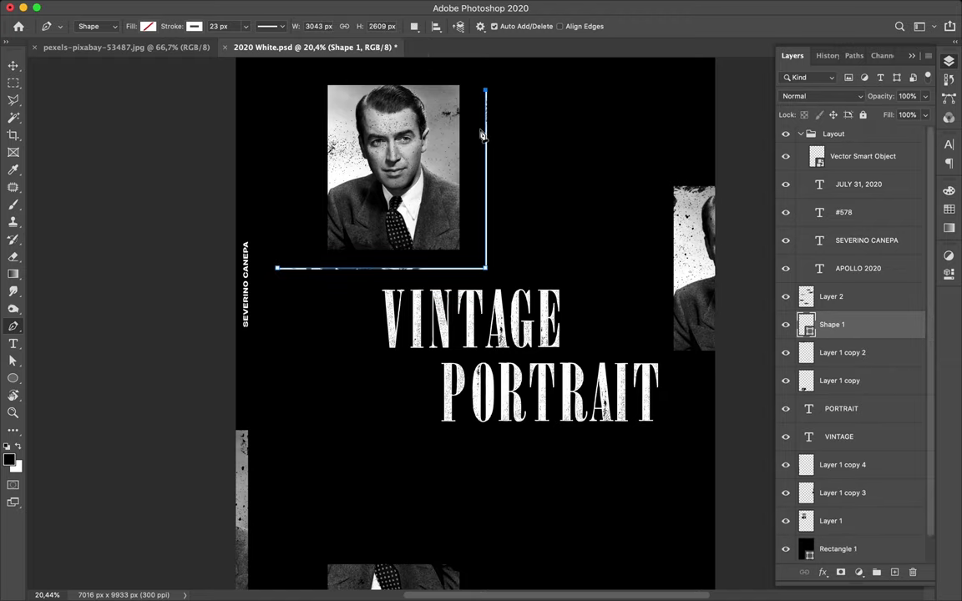
key("a")
left_click(490, 265)
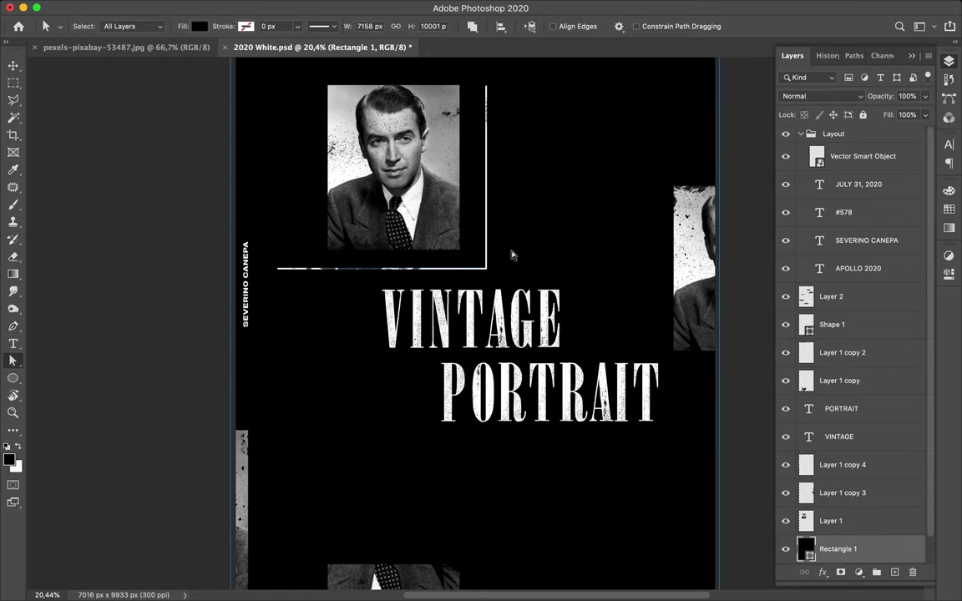
key("v")
key("super+0")
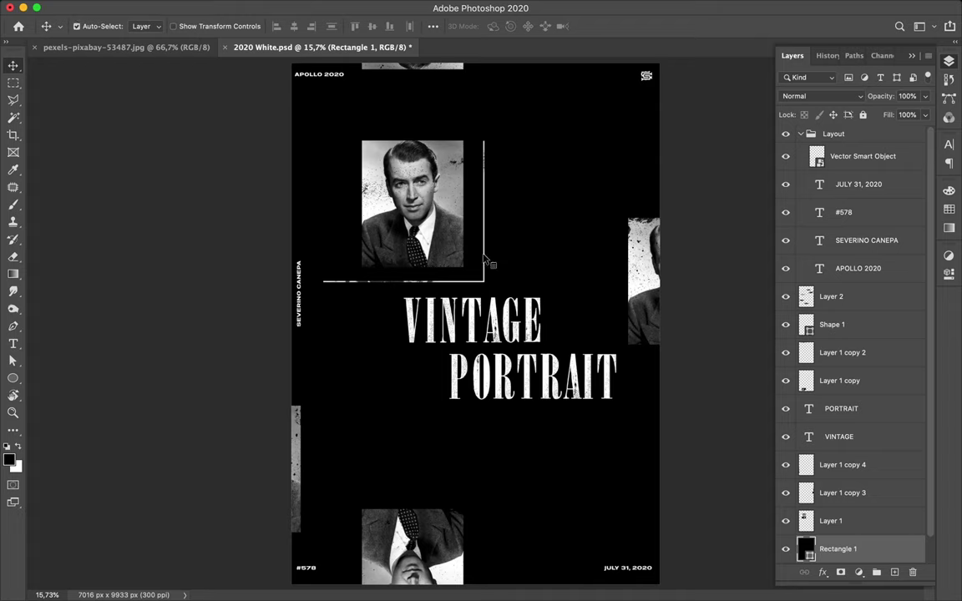
- Duplicate the corner line, flip it vertically, and place it beside the lower portrait
left_click_drag(486, 260, 486, 477)
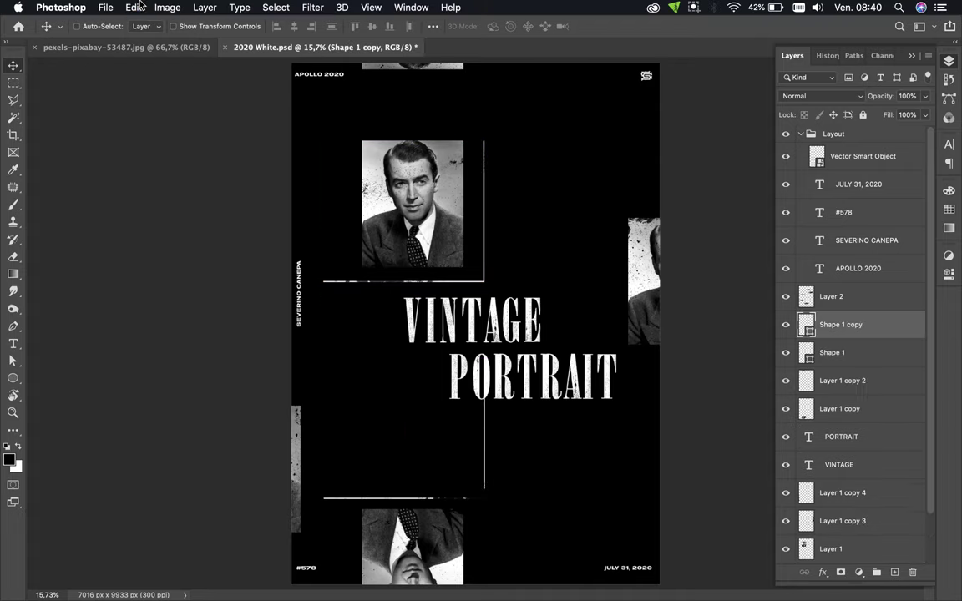
left_click(135, 8)
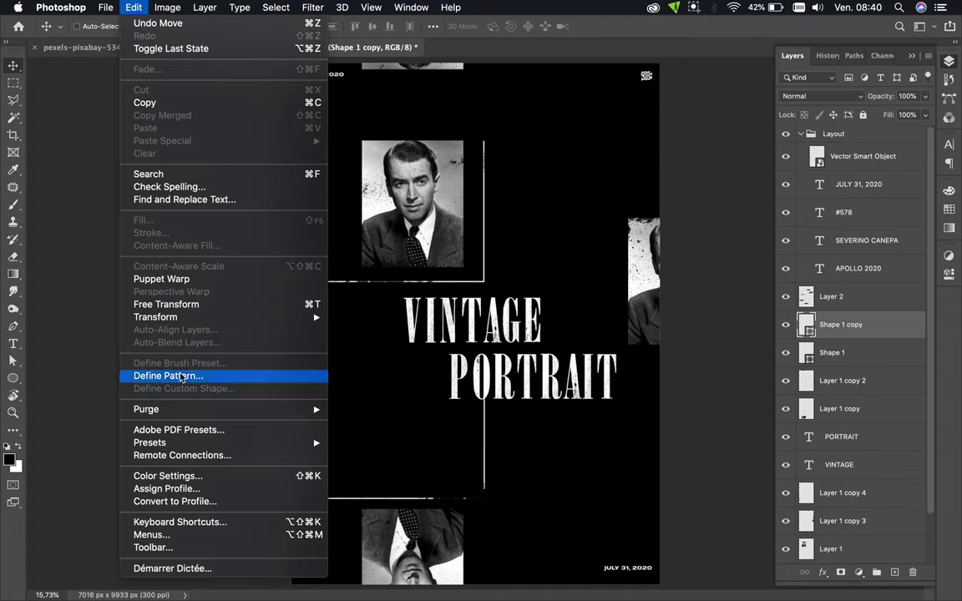
left_click(372, 538)
left_click_drag(482, 480, 492, 501)
scroll(535, 452, "down", 1)
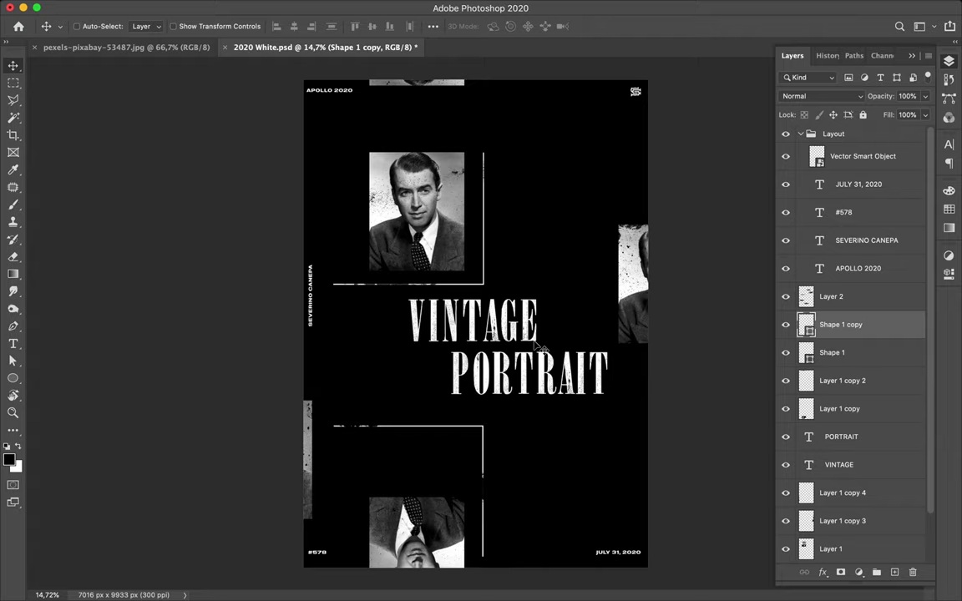
left_click(547, 276)
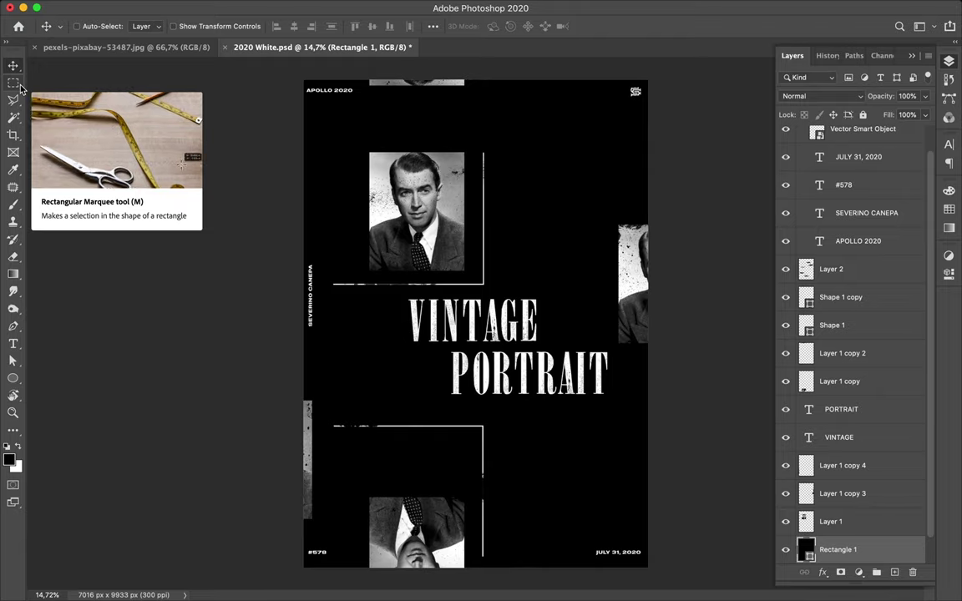
- Draw a small rectangle above the top portrait and raise it in the layer stack
scroll(505, 400, "up", 1)
scroll(505, 399, "down", 1)
scroll(506, 398, "down", 1)
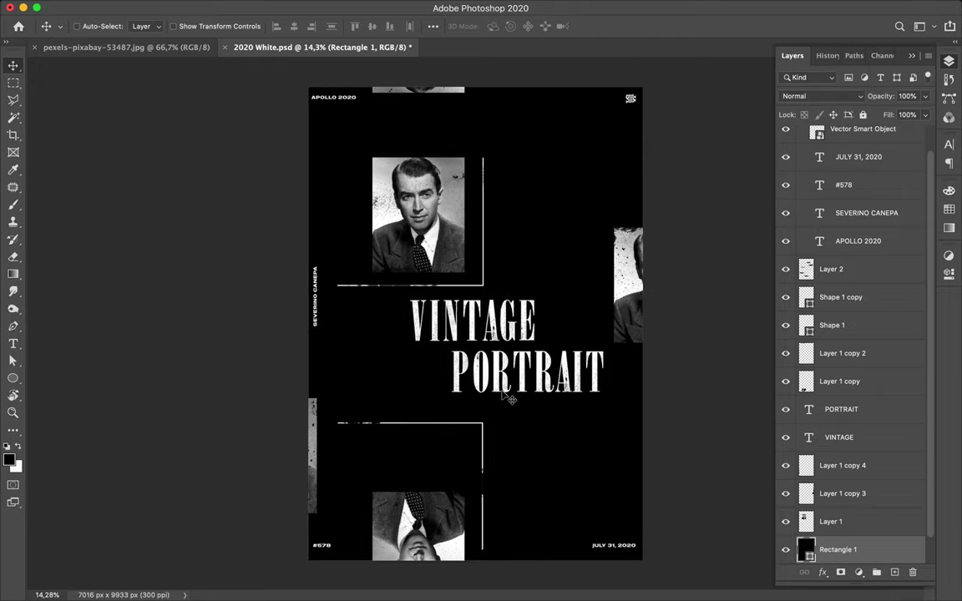
right_click(12, 378)
left_click(59, 377)
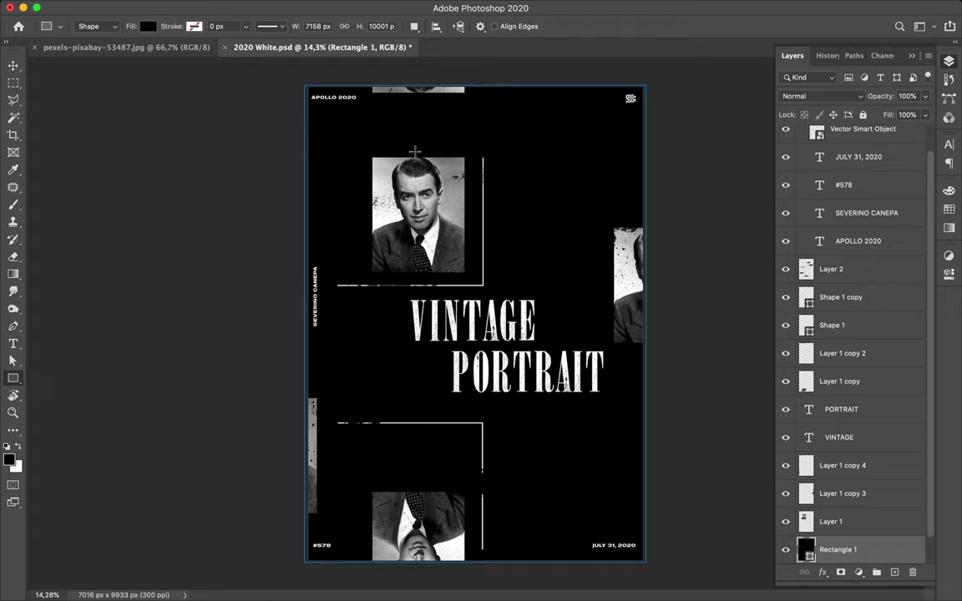
left_click_drag(415, 151, 368, 170)
left_click_drag(838, 550, 835, 255)
key("v")
- Copy the portrait area inside the rectangle to a new layer and move it above the top portrait
left_click(806, 269, "super")
left_click(831, 549)
key("super+j")
mouse_move(361, 154)
left_mouse_down()
mouse_move(396, 149)
mouse_move(398, 130)
mouse_move(649, 211)
left_mouse_up()
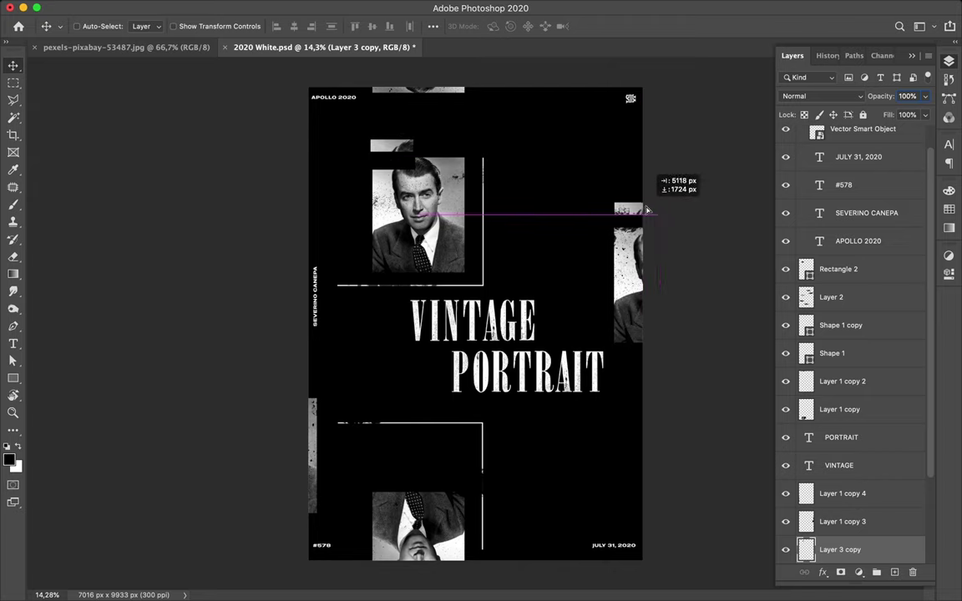
- Duplicate the fragment to the poster's left edge and rotate it 90°
mouse_move(641, 211)
left_mouse_down()
mouse_move(342, 182)
mouse_move(306, 149)
mouse_move(315, 215)
mouse_move(316, 148)
left_mouse_up()
key("ctrl+t")
key("Return")
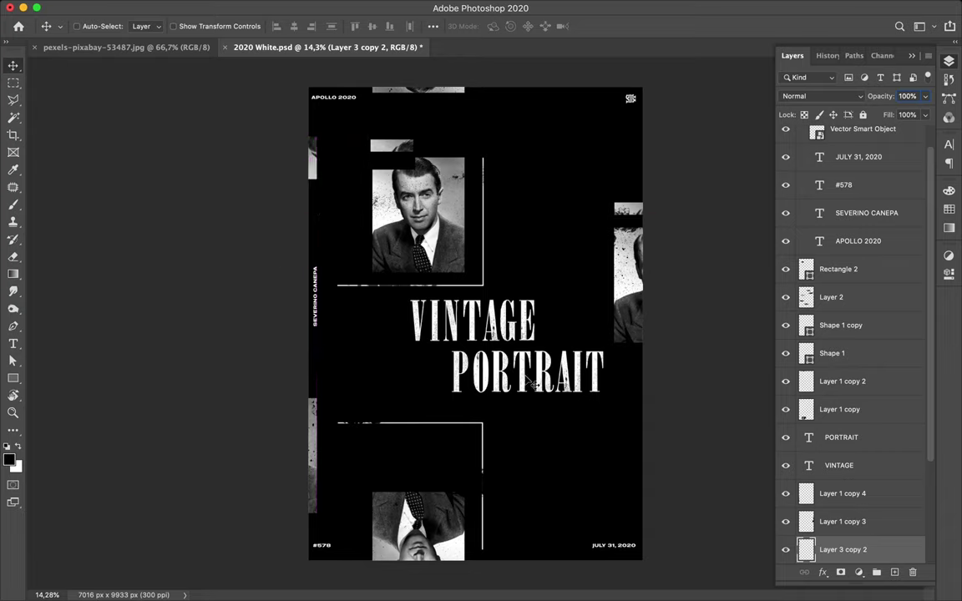
- Copy a strip of the lower portrait to a new layer and place it below the PORTRAIT title
key("m")
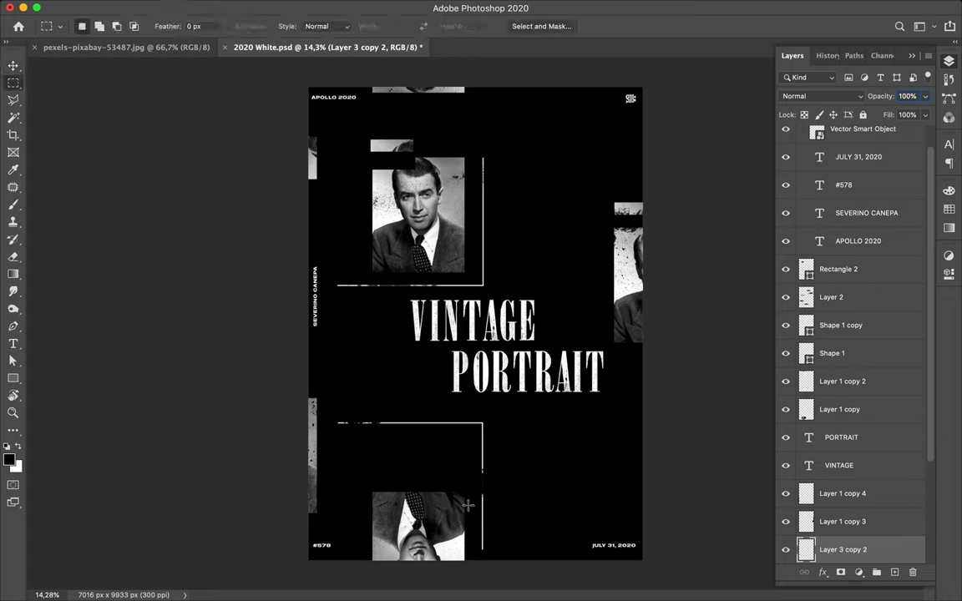
left_click_drag(469, 506, 389, 522)
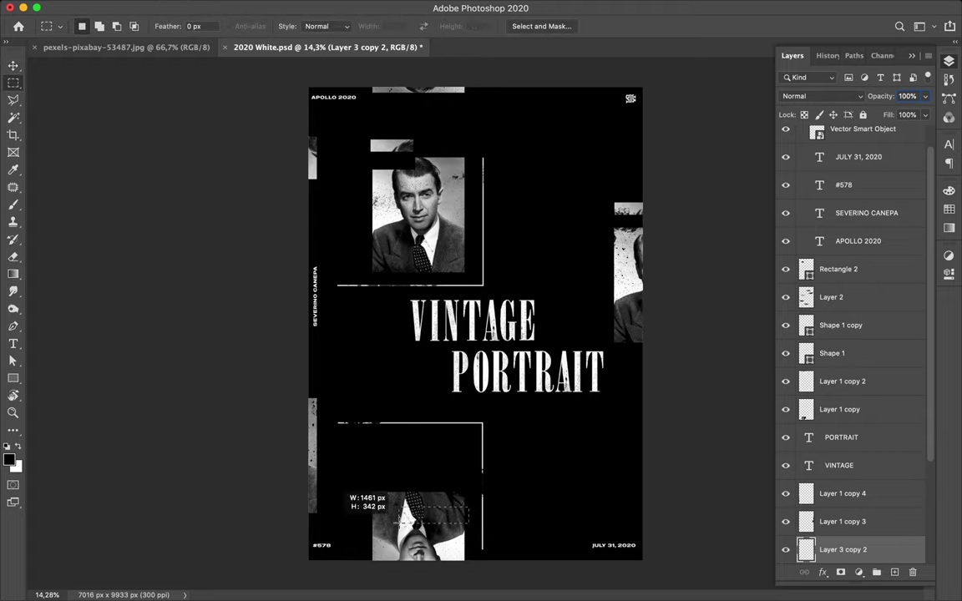
key("ctrl+c")
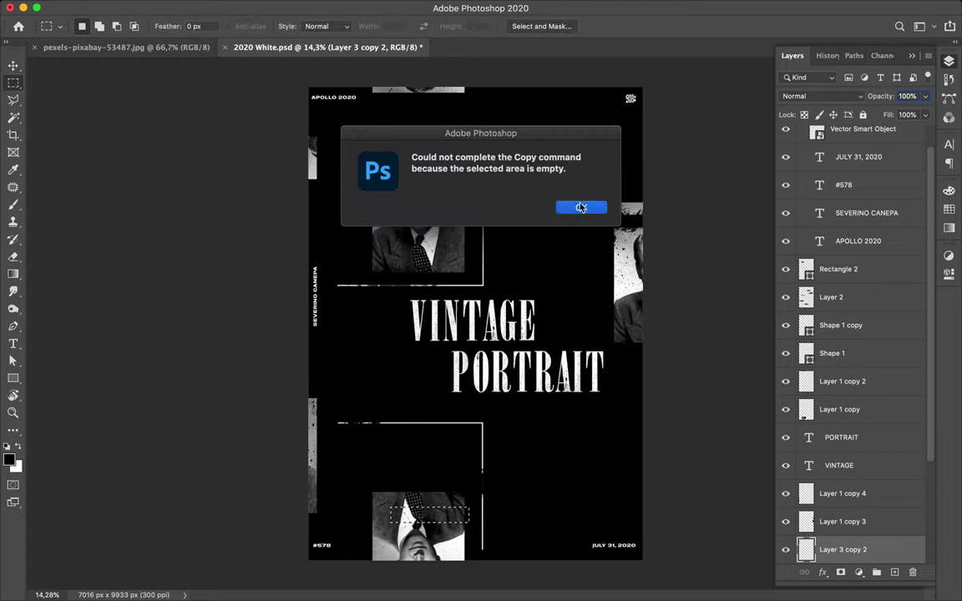
key("Return")
left_click(443, 556, "ctrl")
key("ctrl+j")
key("v")
mouse_move(439, 518)
left_mouse_down()
mouse_move(587, 517)
mouse_move(591, 424)
left_mouse_up()
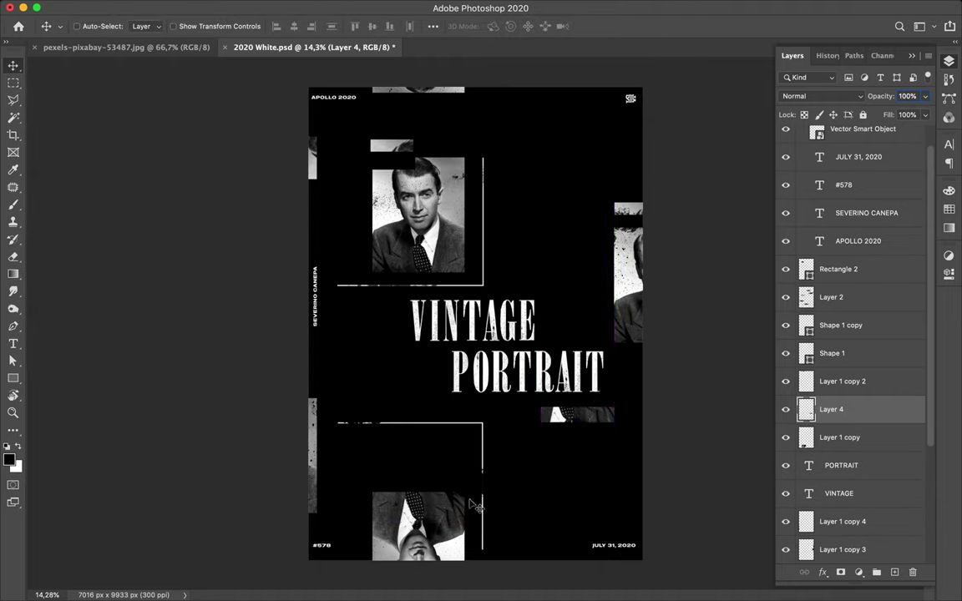
- Draw a small black rectangle over the lower portrait and raise it in the layer stack
key("u")
left_click_drag(397, 434, 455, 501)
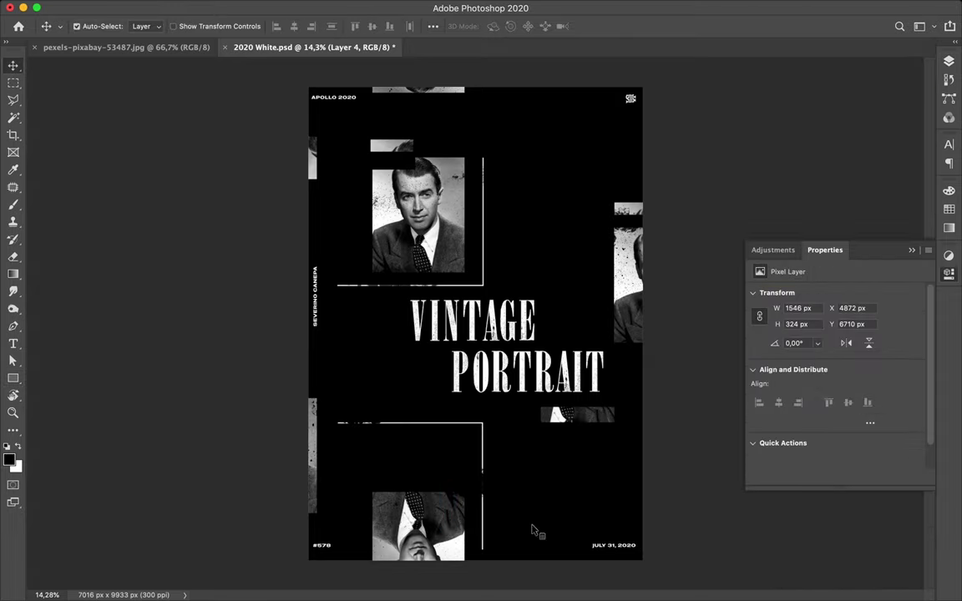
left_click_drag(384, 483, 452, 506)
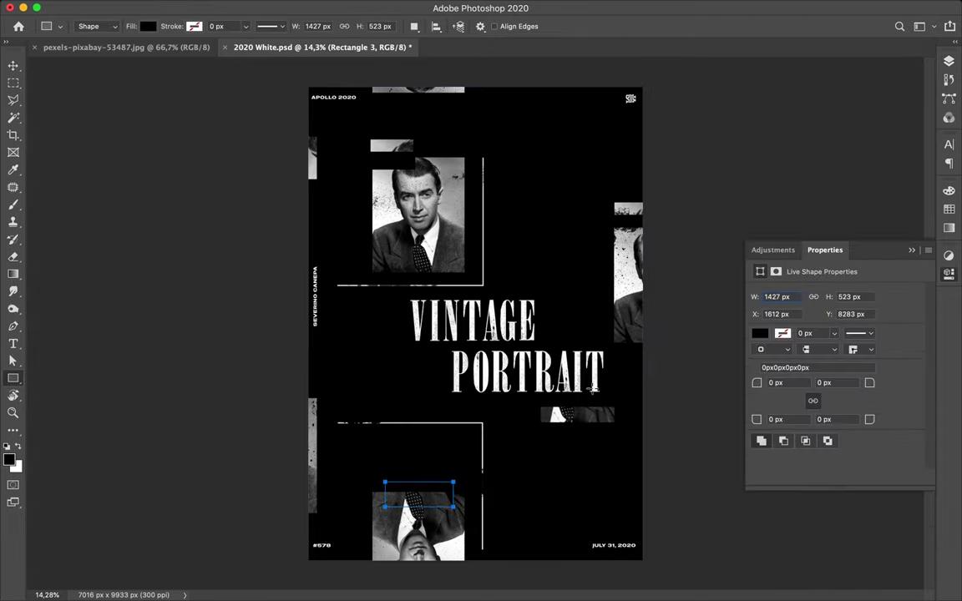
left_click(948, 61)
scroll(852, 451, "down", 5)
left_click_drag(852, 493, 843, 158)
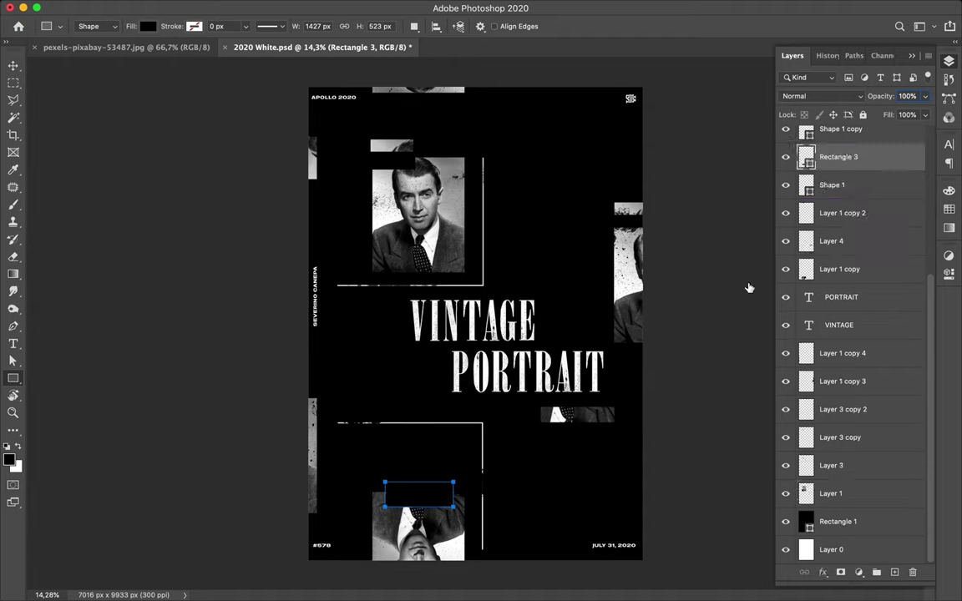
- Reposition the black block and add a 90°-rotated copy beside the top portrait
key("v")
left_click_drag(403, 465, 423, 503)
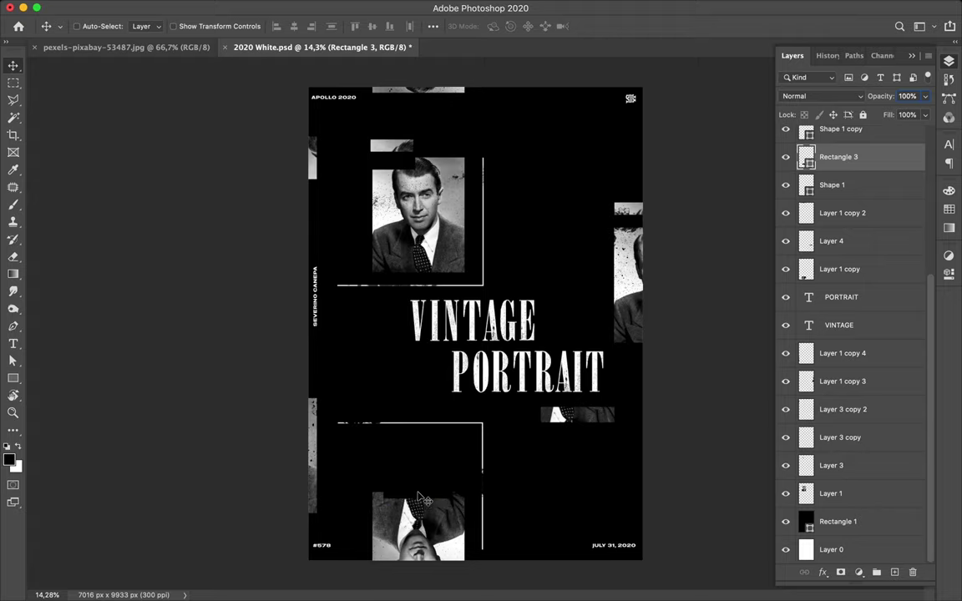
mouse_move(424, 504)
left_mouse_down()
mouse_move(461, 538)
mouse_move(492, 520)
mouse_move(492, 196)
mouse_move(520, 161)
mouse_move(468, 176)
left_mouse_up()
key("ctrl+t")
key("Return")
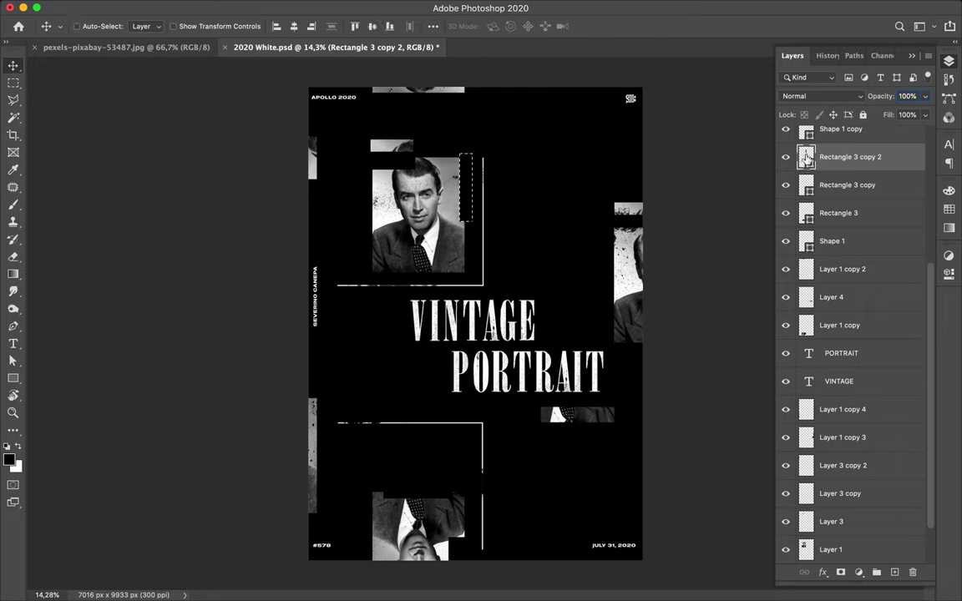
- Cut a thin strip from Layer 1 onto its own layer and shift it right
left_click(830, 549)
key("ctrl+shift+j")
left_click_drag(464, 208, 503, 211)
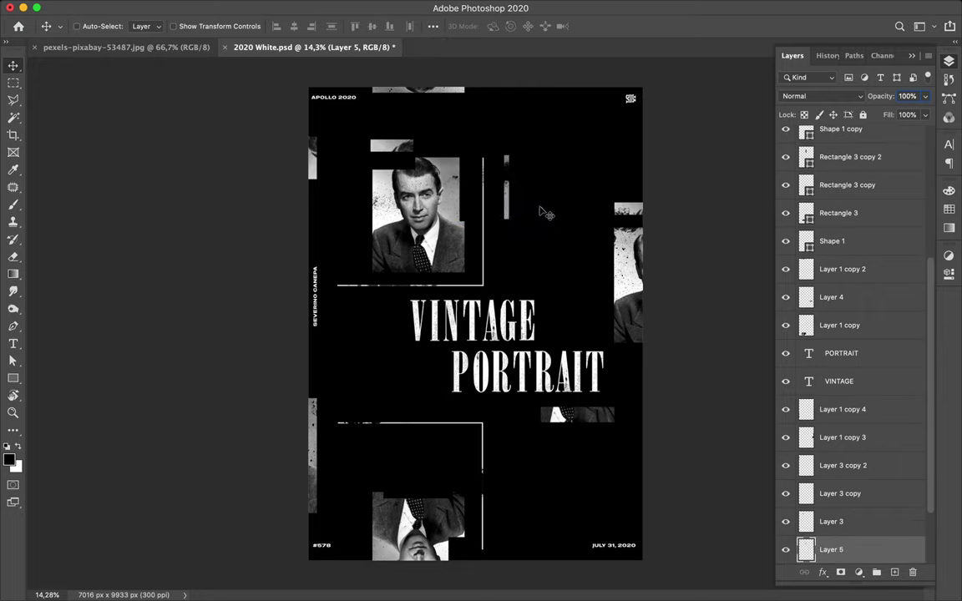
- Duplicate the strip, reshape it into a gray bar, and move it beside VINTAGE
key("ctrl+j")
key("ctrl+t")
key("Return")
left_click_drag(365, 355, 591, 342)
- Duplicate the gray bar, place the copy beside PORTRAIT, and save the poster
key("ctrl+j")
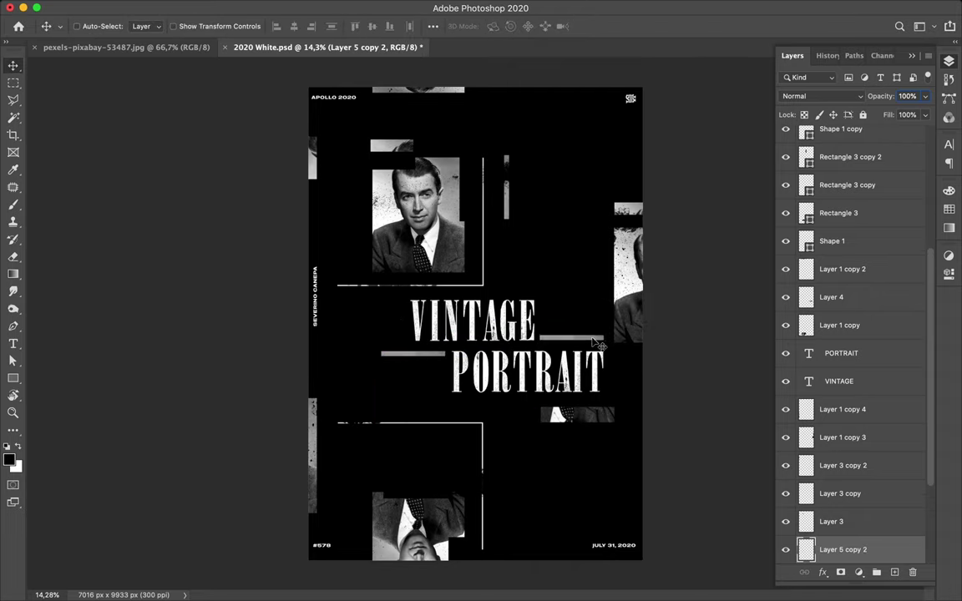
left_click(420, 356, "ctrl")
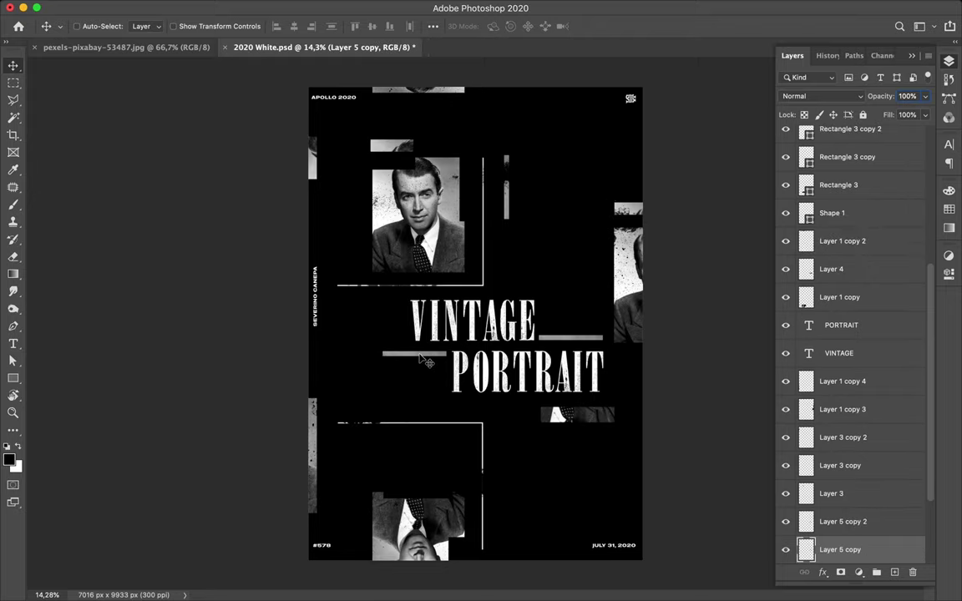
left_click_drag(588, 343, 599, 98)
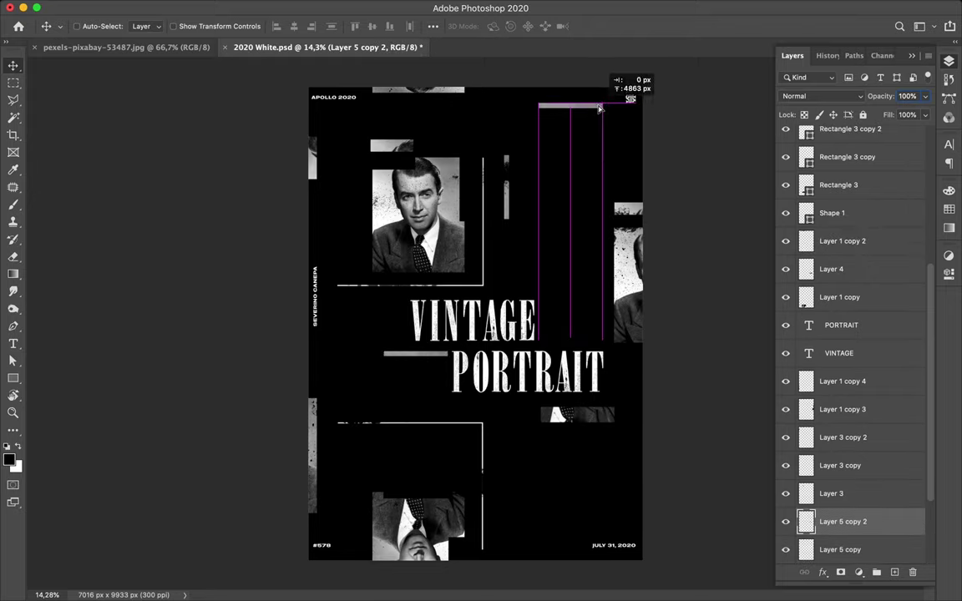
left_click_drag(599, 97, 603, 507)
left_click(605, 510, "ctrl")
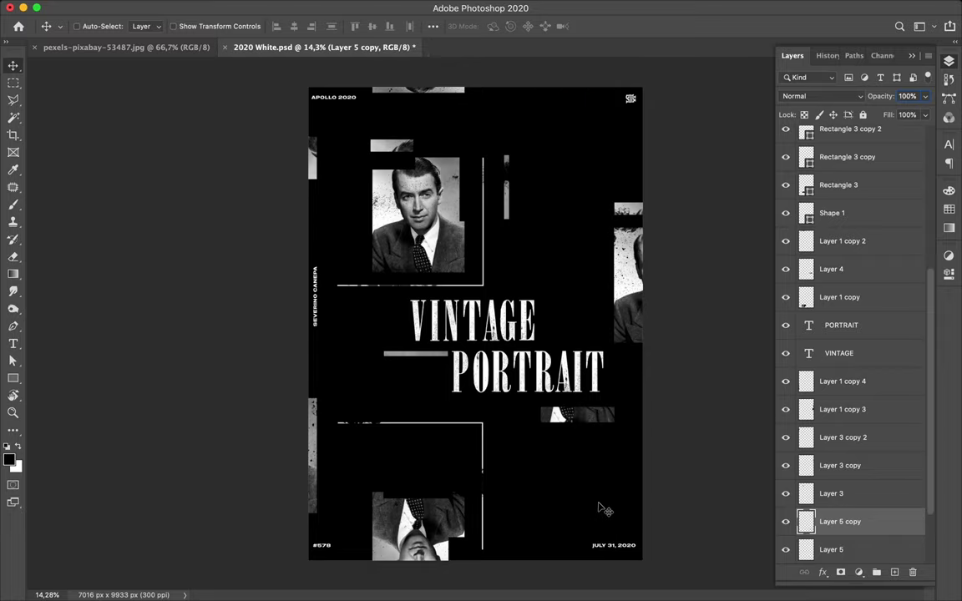
key("ctrl+s")
- Show the finished VINTAGE PORTRAIT poster in full-screen mode
left_click(622, 7)
left_click(709, 37)
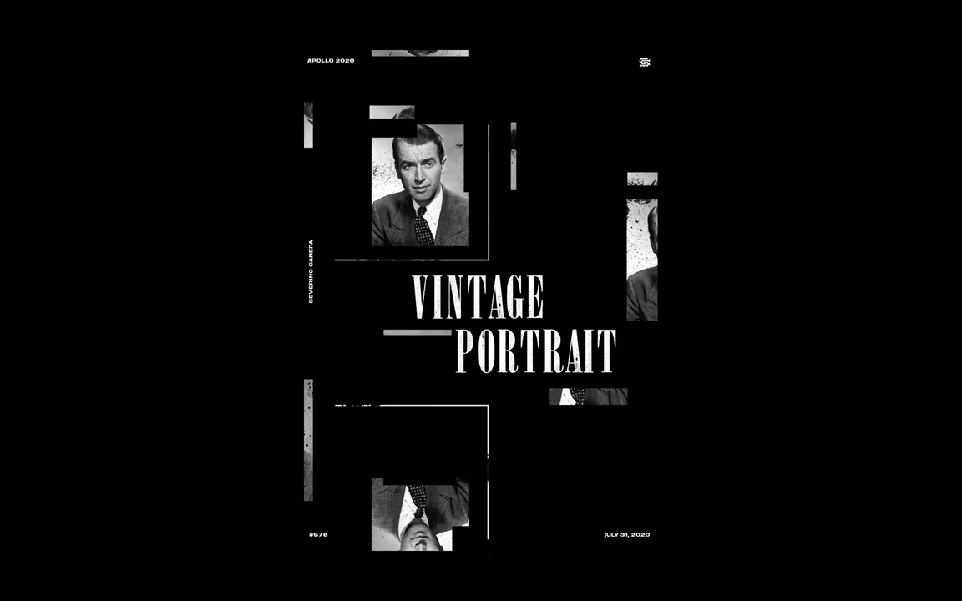